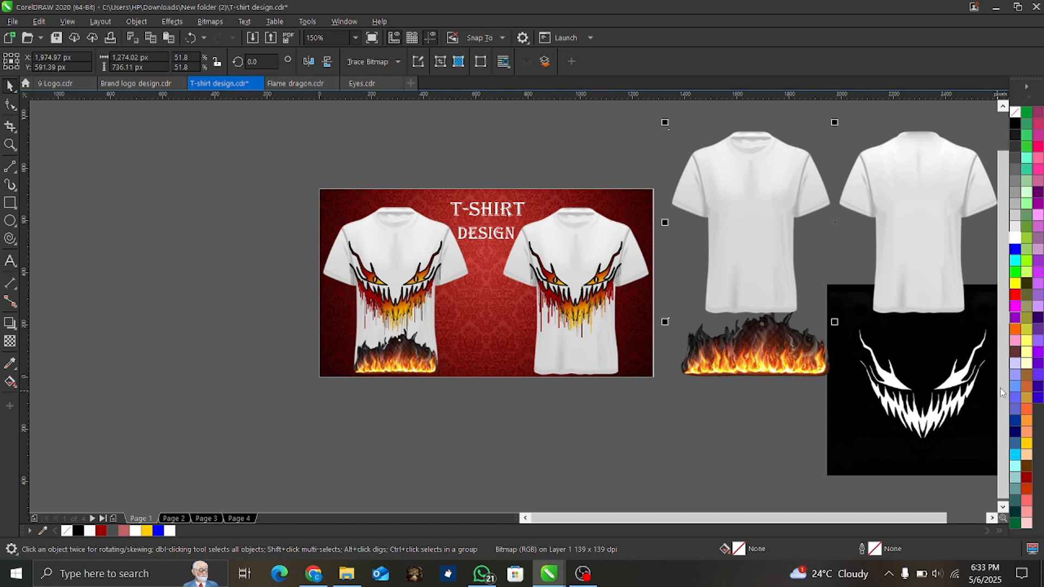
Step: Quick Trace the black-and-white monster face bitmap below the page and ungroup the traced result
{"action": "left_click_drag", "start_coordinate": [914, 435], "coordinate": [579, 450]}
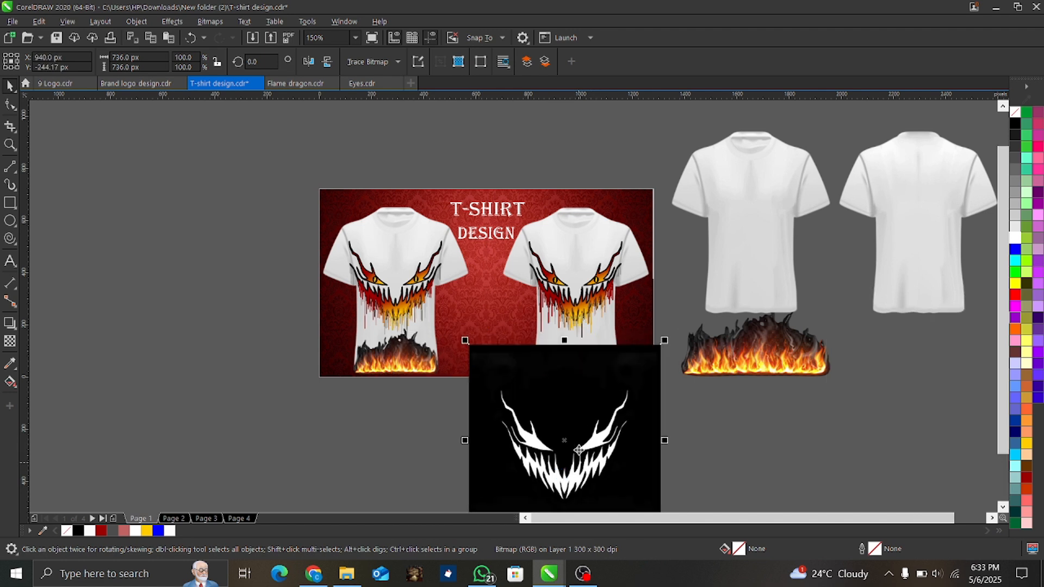
{"action": "left_click", "coordinate": [398, 63]}
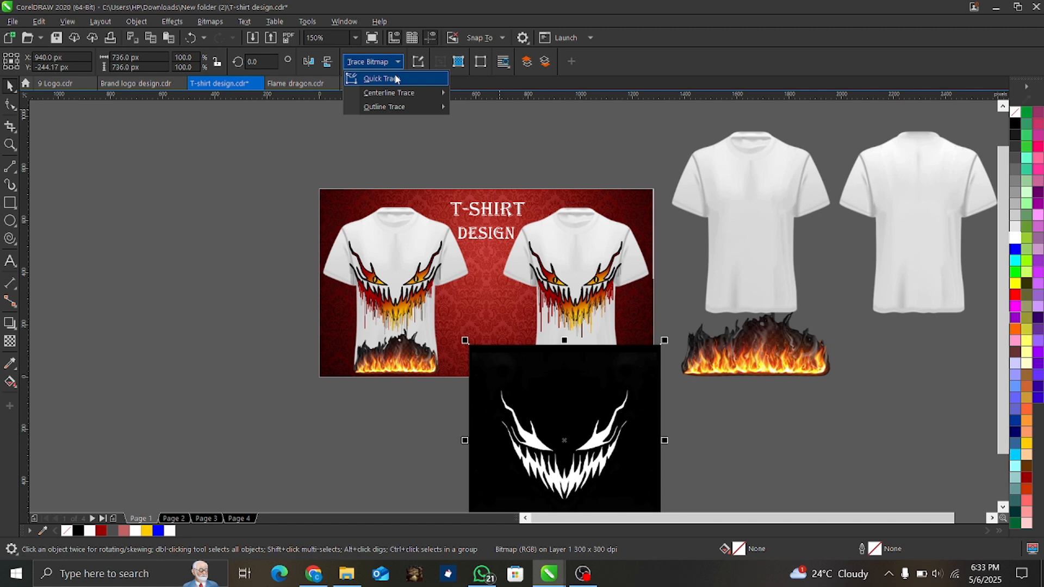
{"action": "left_click", "coordinate": [396, 79]}
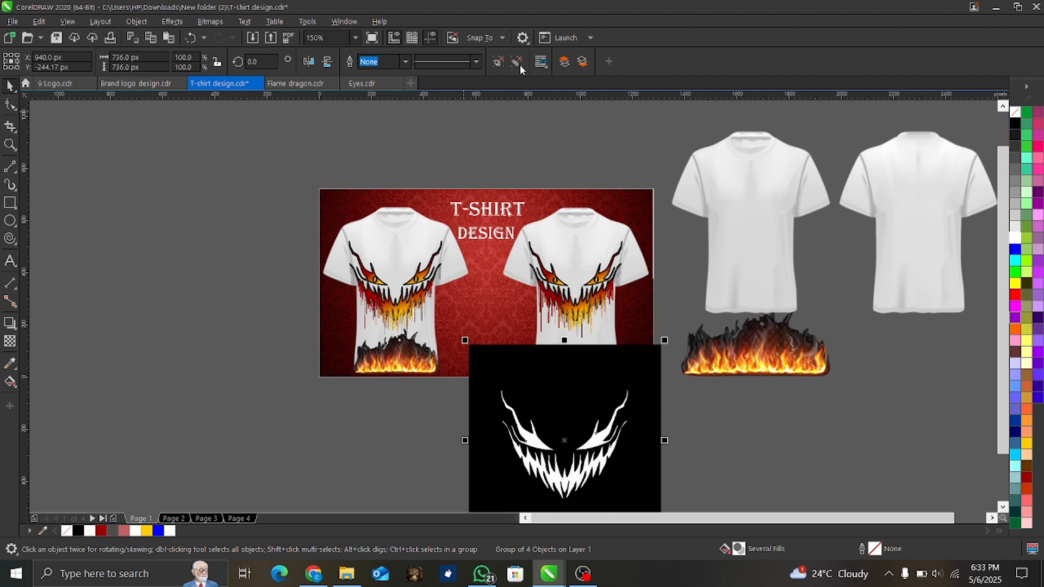
{"action": "left_click", "coordinate": [519, 63]}
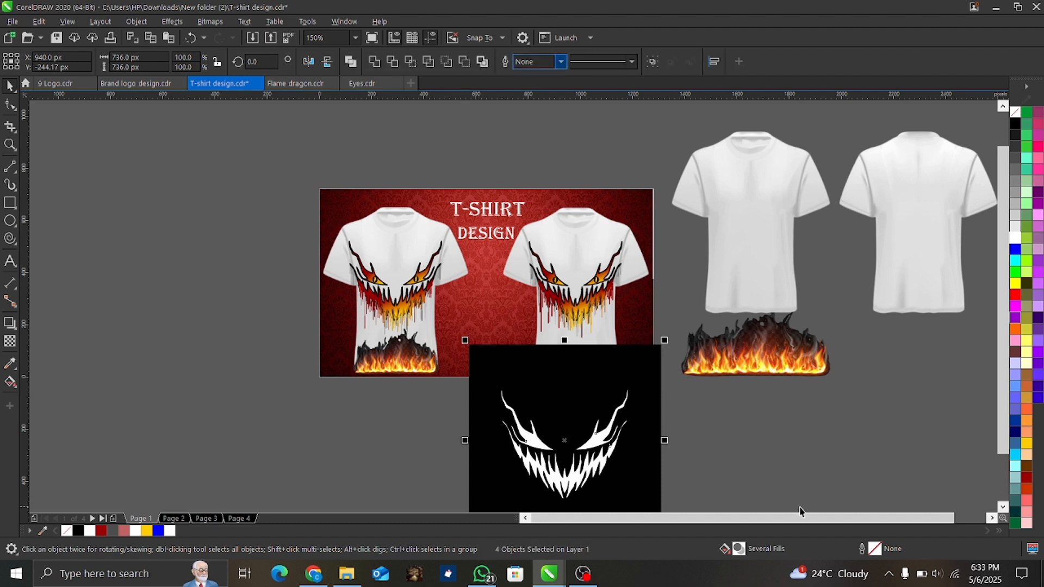
Step: Delete the traced black background and the original face bitmap, keeping only the white face curves
{"action": "left_click", "coordinate": [617, 360]}
{"action": "left_click_drag", "start_coordinate": [619, 361], "coordinate": [312, 336]}
{"action": "key", "text": "Delete"}
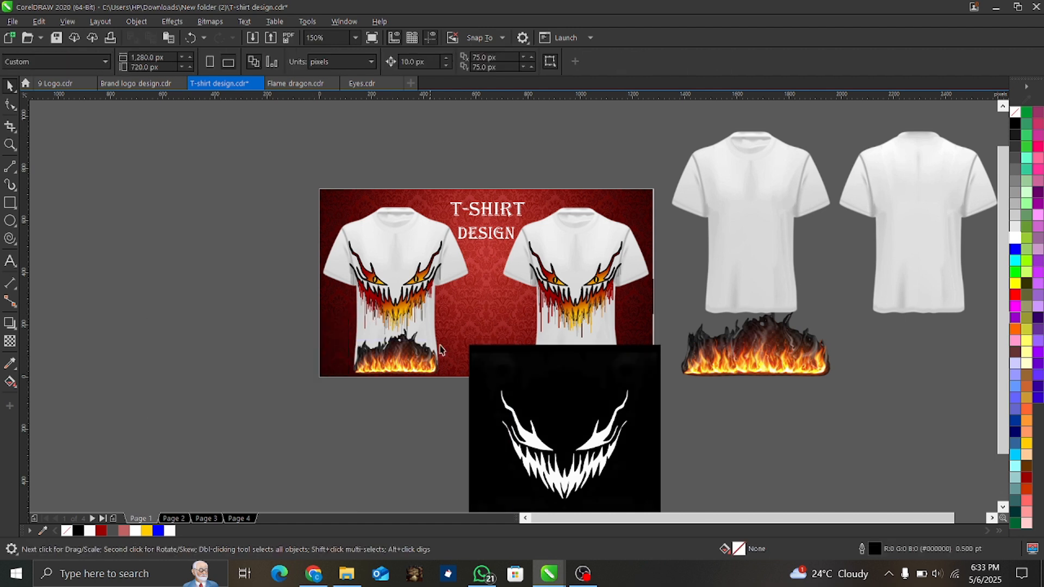
{"action": "left_click_drag", "start_coordinate": [583, 377], "coordinate": [197, 348]}
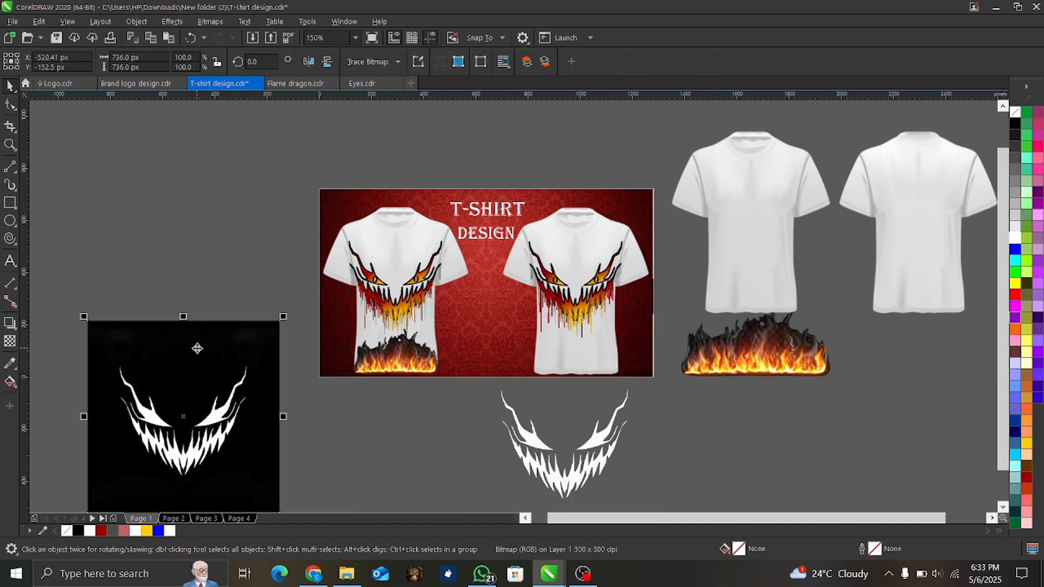
{"action": "key", "text": "Delete"}
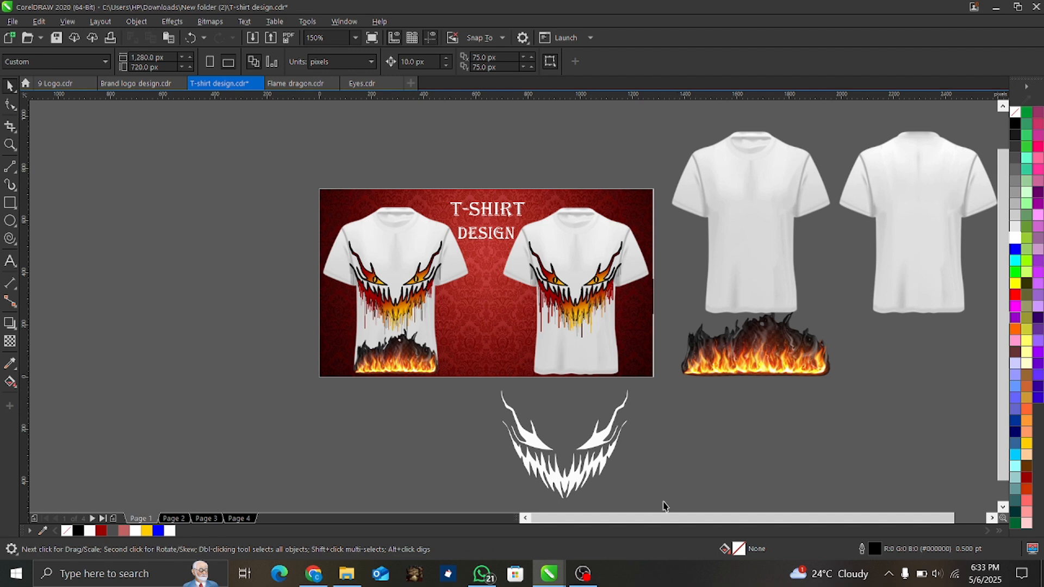
Step: Move the three white face curves together slightly up and to the left, just below the page
{"action": "left_click_drag", "start_coordinate": [662, 505], "coordinate": [432, 353]}
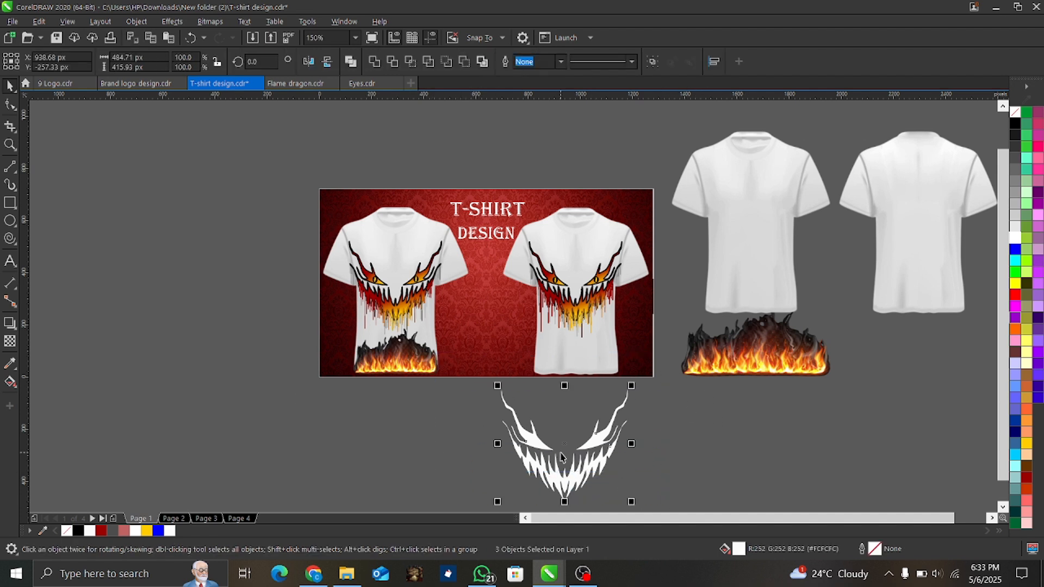
{"action": "left_click_drag", "start_coordinate": [563, 447], "coordinate": [505, 427]}
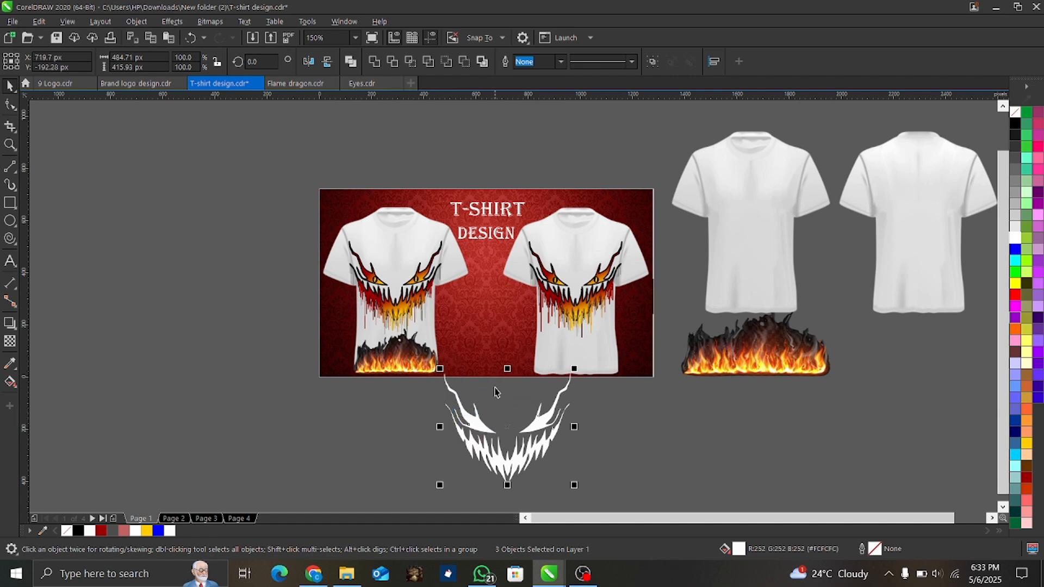
{"action": "left_click", "coordinate": [704, 455]}
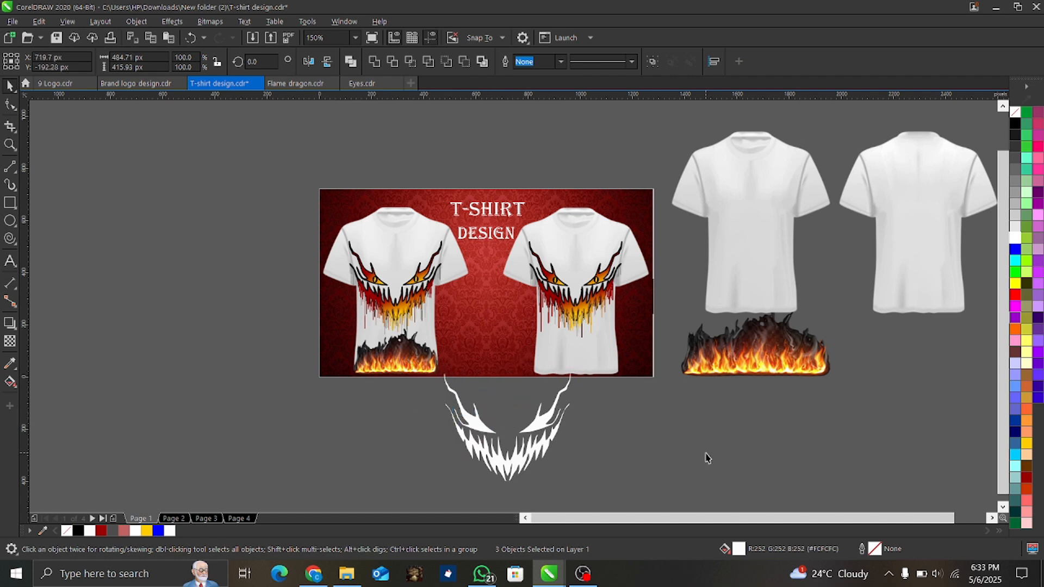
Step: Apply a linear fountain fill to the face's left eye curve, running upward from its inner corner
{"action": "left_click", "coordinate": [476, 427]}
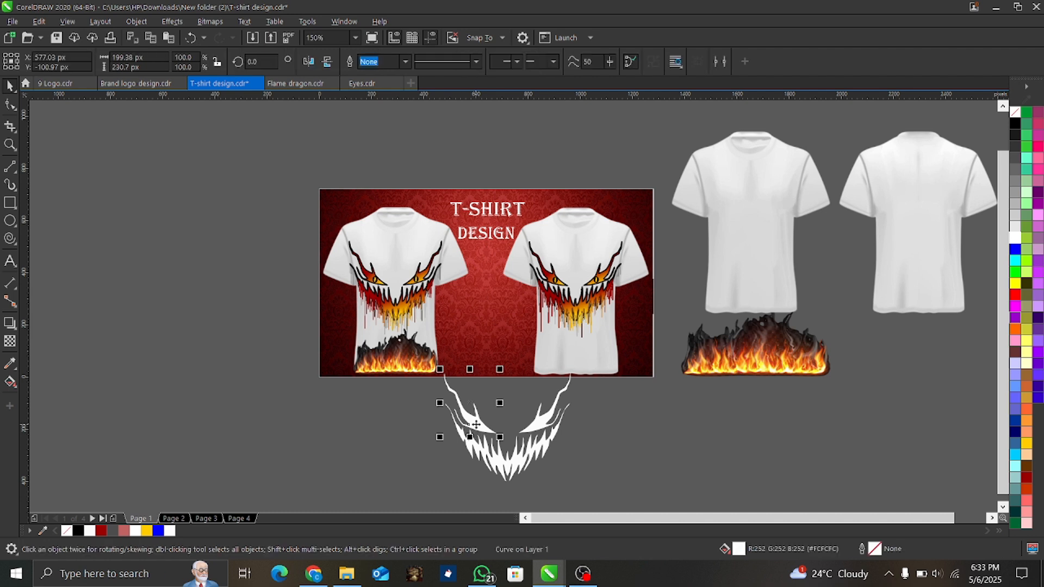
{"action": "left_click", "coordinate": [10, 383]}
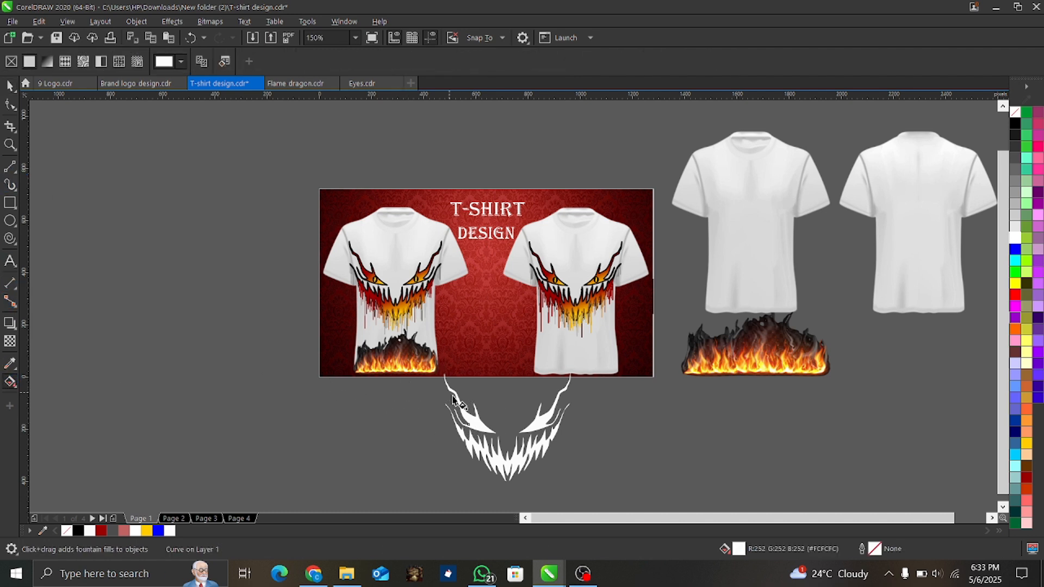
{"action": "left_click_drag", "start_coordinate": [449, 393], "coordinate": [461, 450]}
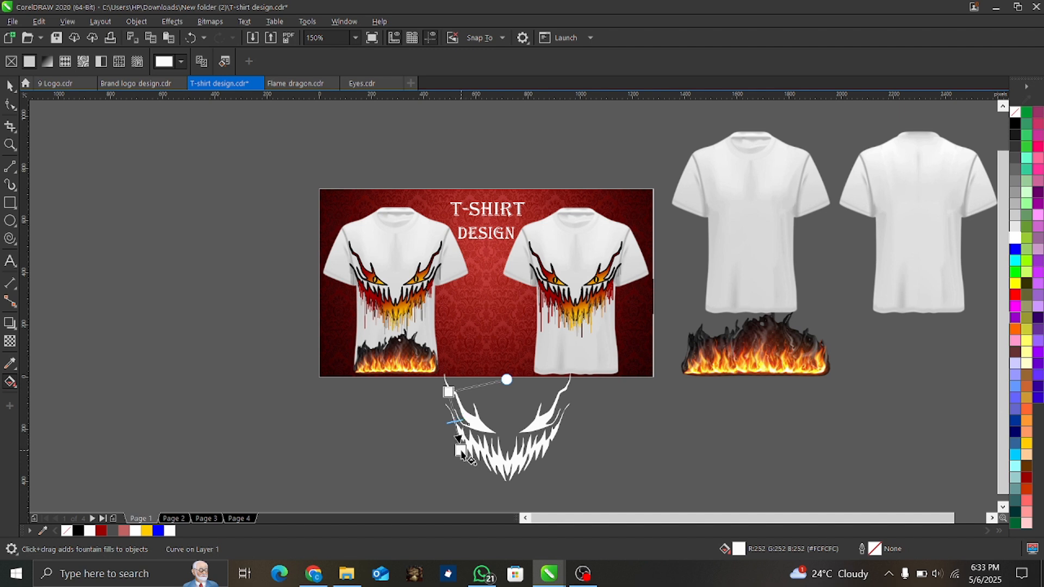
{"action": "left_click_drag", "start_coordinate": [448, 391], "coordinate": [506, 379]}
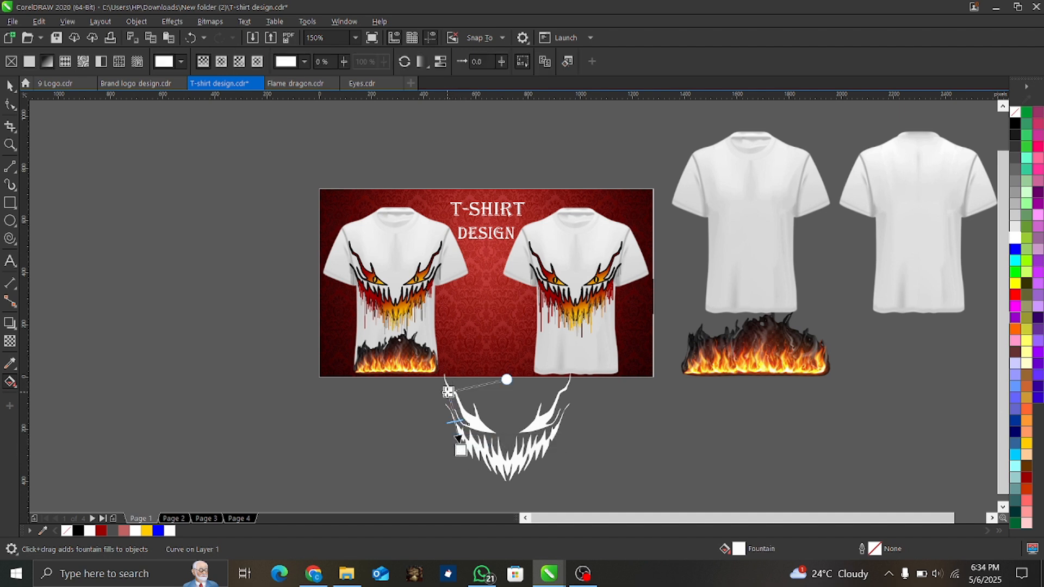
{"action": "left_click_drag", "start_coordinate": [448, 392], "coordinate": [433, 472]}
{"action": "left_click_drag", "start_coordinate": [493, 431], "coordinate": [483, 389]}
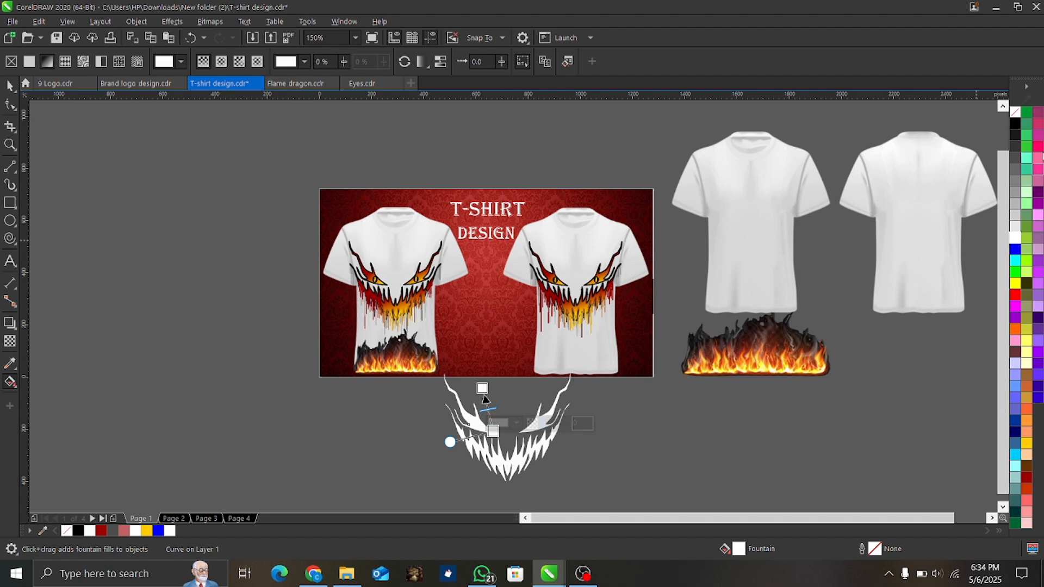
Step: Colour the left eye gradient black at the inner corner and dark red at its upper end
{"action": "left_click_drag", "start_coordinate": [1019, 129], "coordinate": [493, 431]}
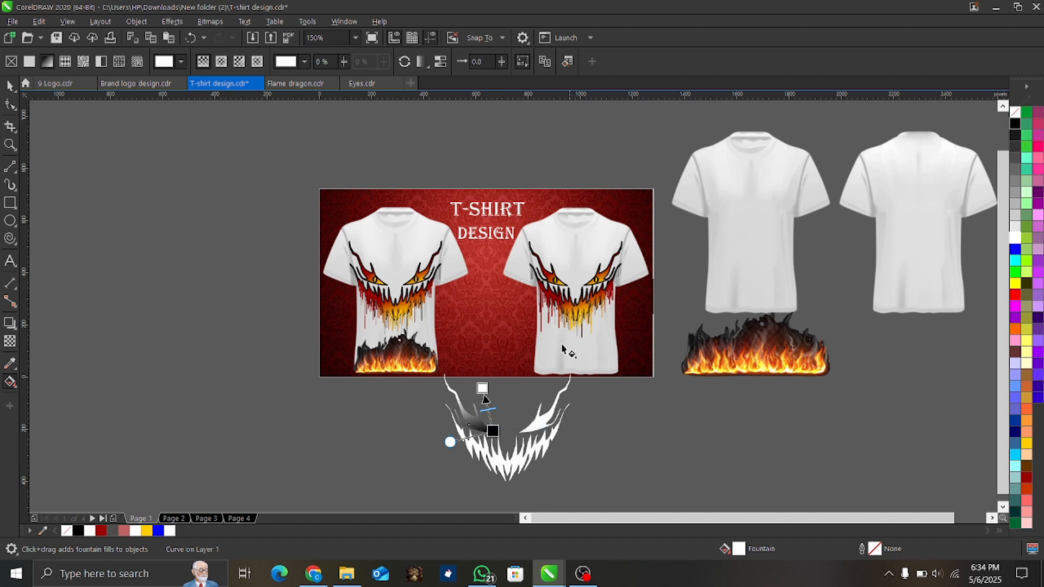
{"action": "left_click", "coordinate": [482, 388]}
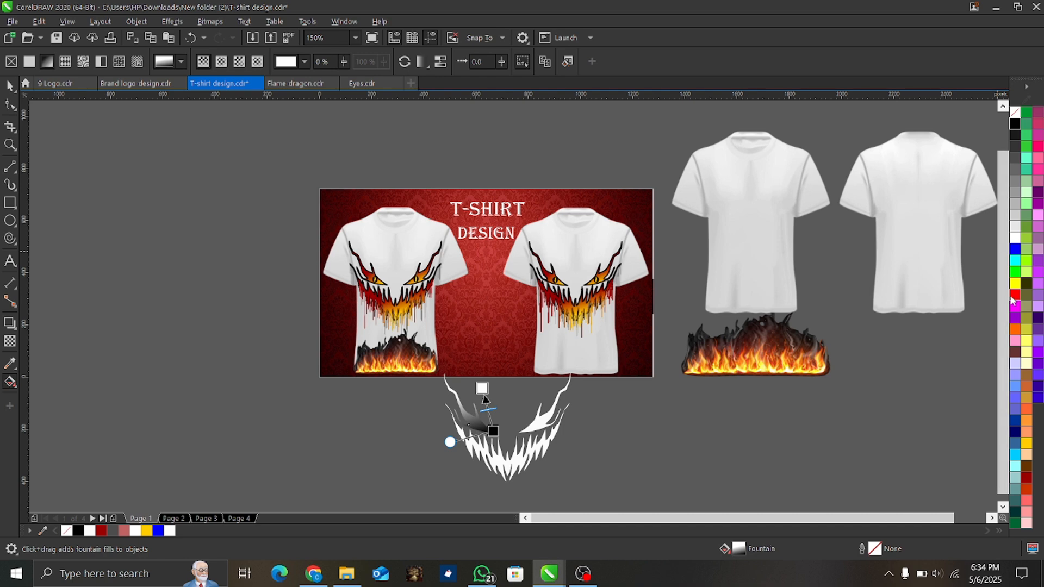
{"action": "left_click", "coordinate": [1012, 298]}
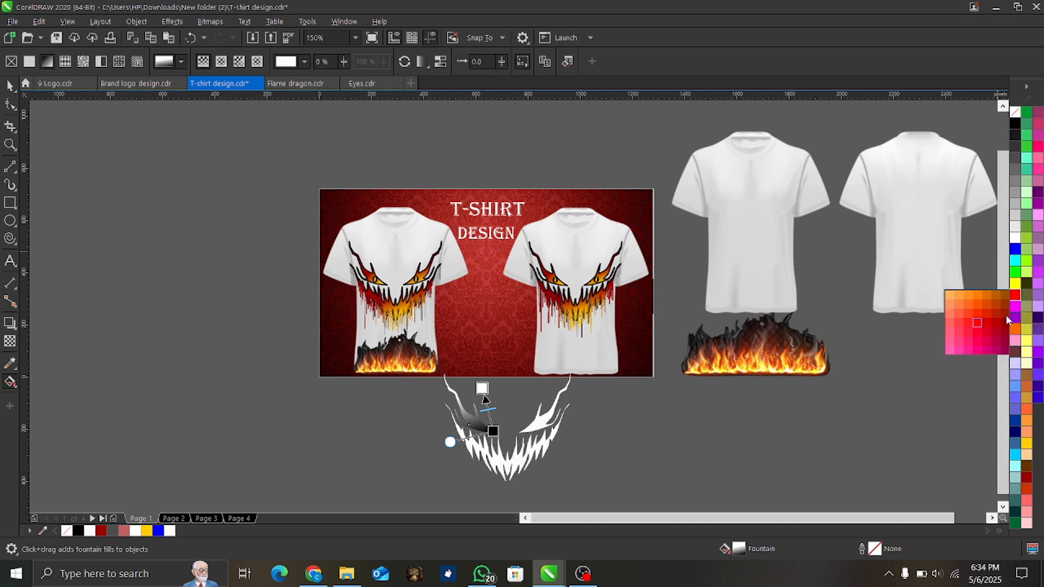
{"action": "left_click", "coordinate": [965, 324]}
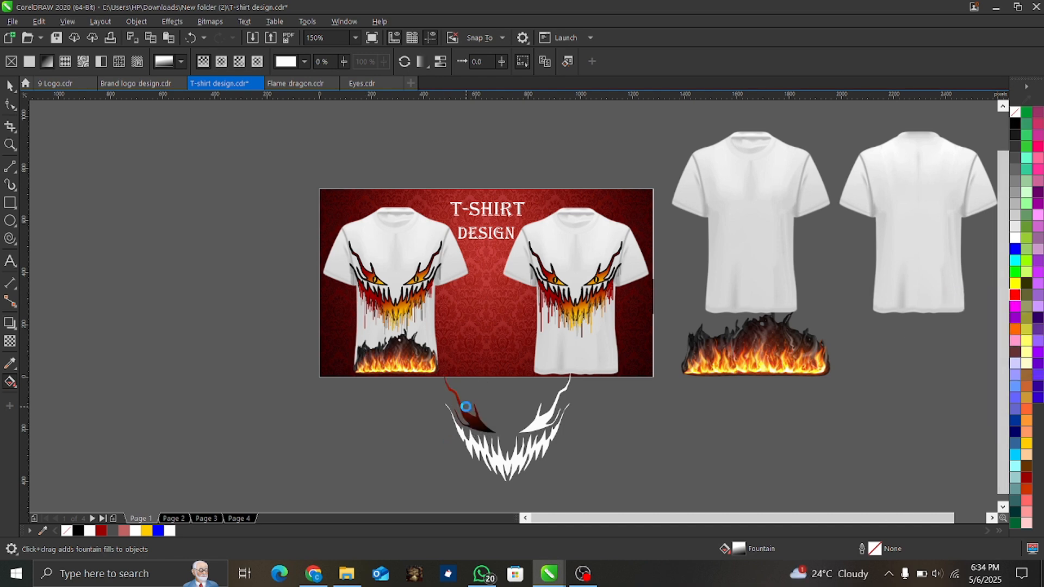
Step: Add an intermediate colour node at 39% on the left eye gradient and make it golden yellow
{"action": "scroll", "coordinate": [465, 406], "scroll_direction": "up", "scroll_amount": 2}
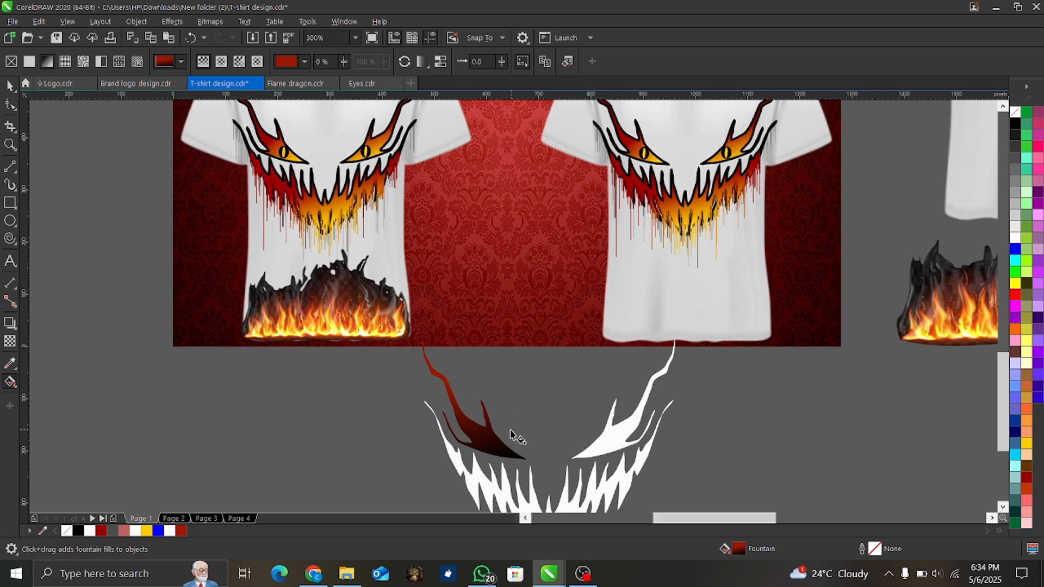
{"action": "scroll", "coordinate": [511, 432], "scroll_direction": "up", "scroll_amount": 2}
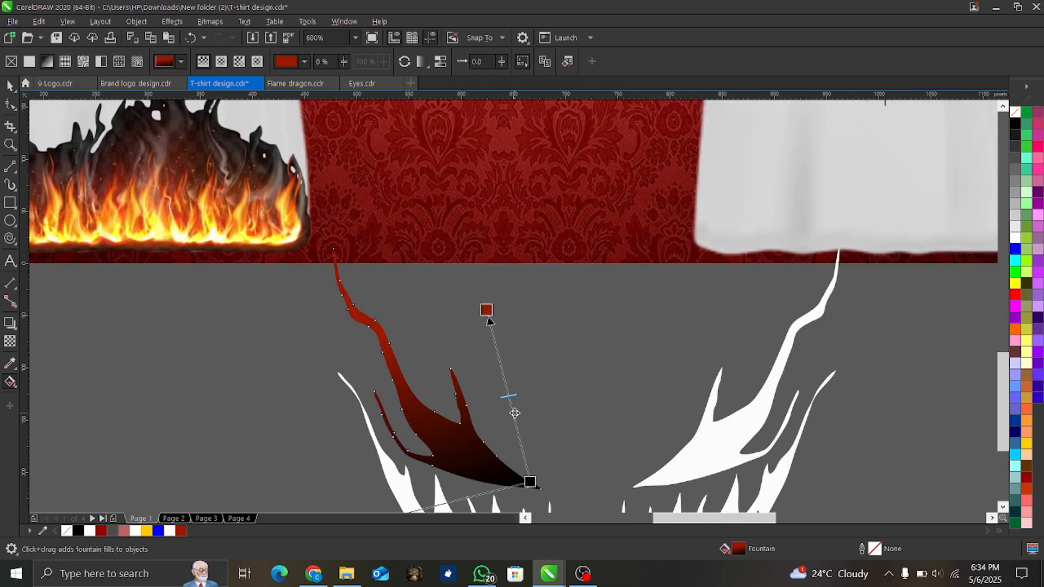
{"action": "double_click", "coordinate": [514, 415]}
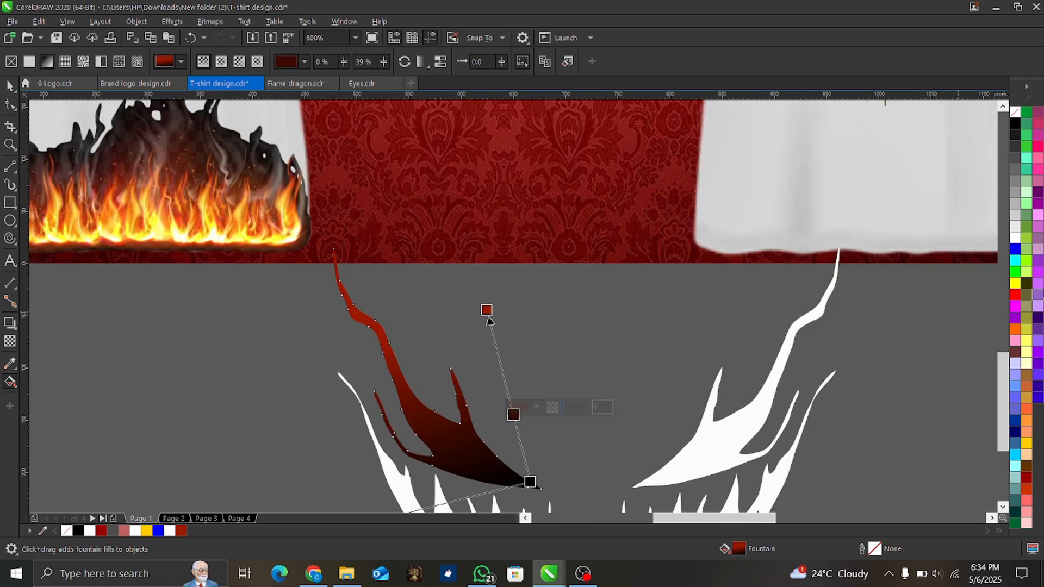
{"action": "left_click", "coordinate": [1026, 443]}
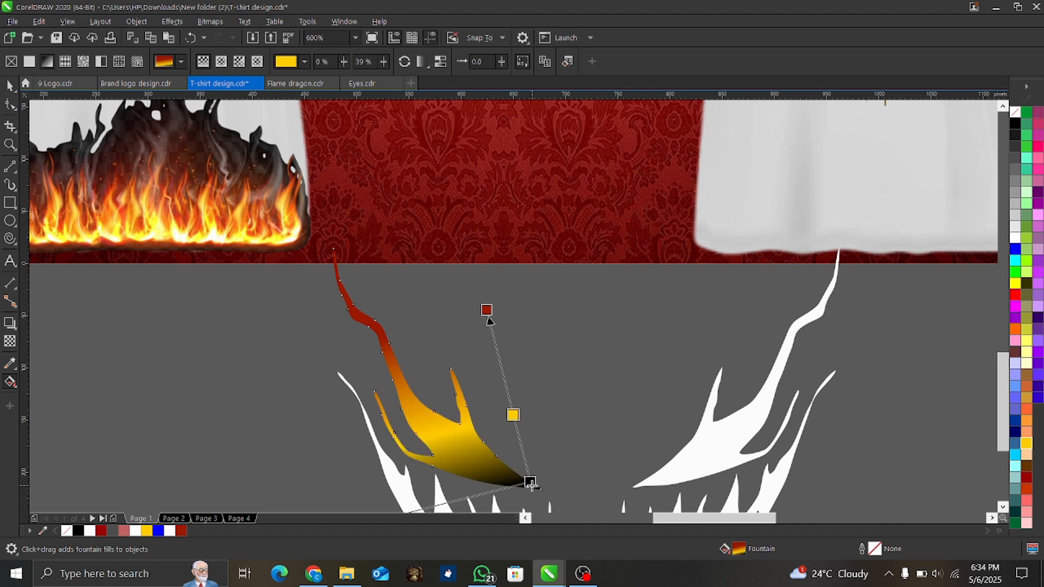
Step: Shift the left eye gradient's black node just past the inner corner and its dark red node slightly to the right
{"action": "left_click_drag", "start_coordinate": [531, 483], "coordinate": [540, 488]}
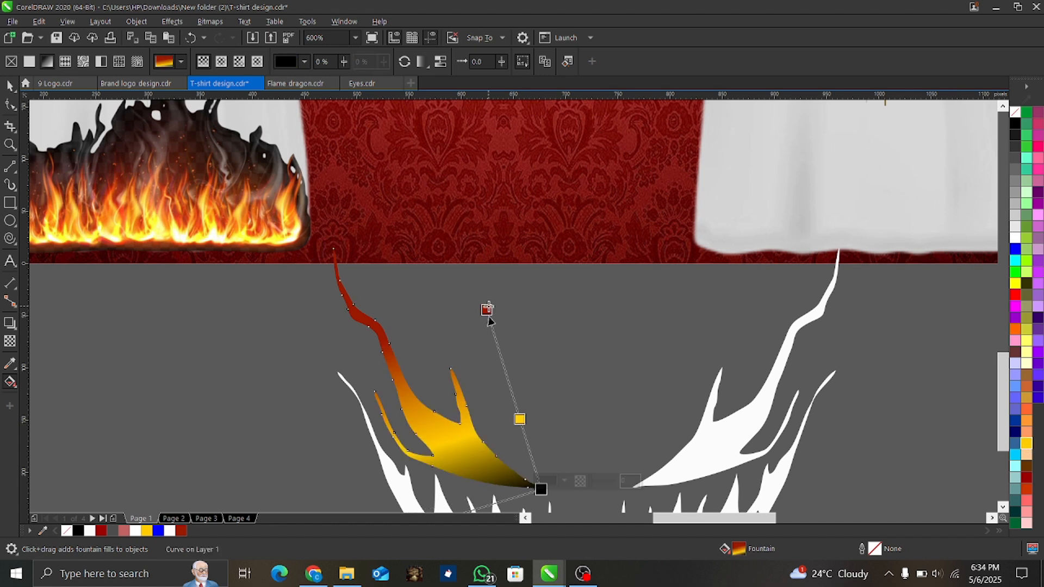
{"action": "left_click_drag", "start_coordinate": [488, 309], "coordinate": [501, 307]}
{"action": "scroll", "coordinate": [501, 307], "scroll_direction": "down", "scroll_amount": 2}
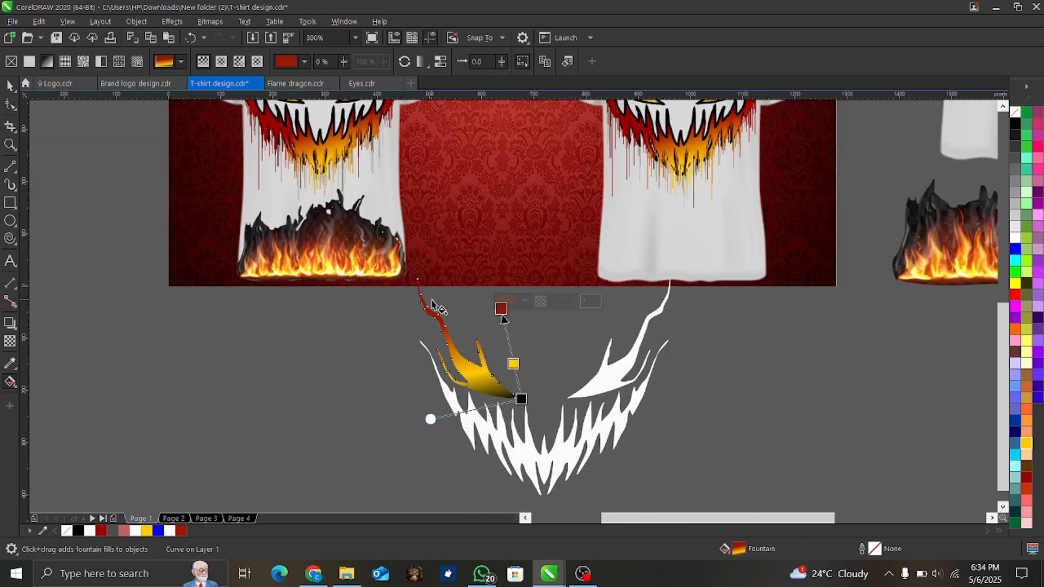
{"action": "key", "text": "space"}
{"action": "key", "text": "z"}
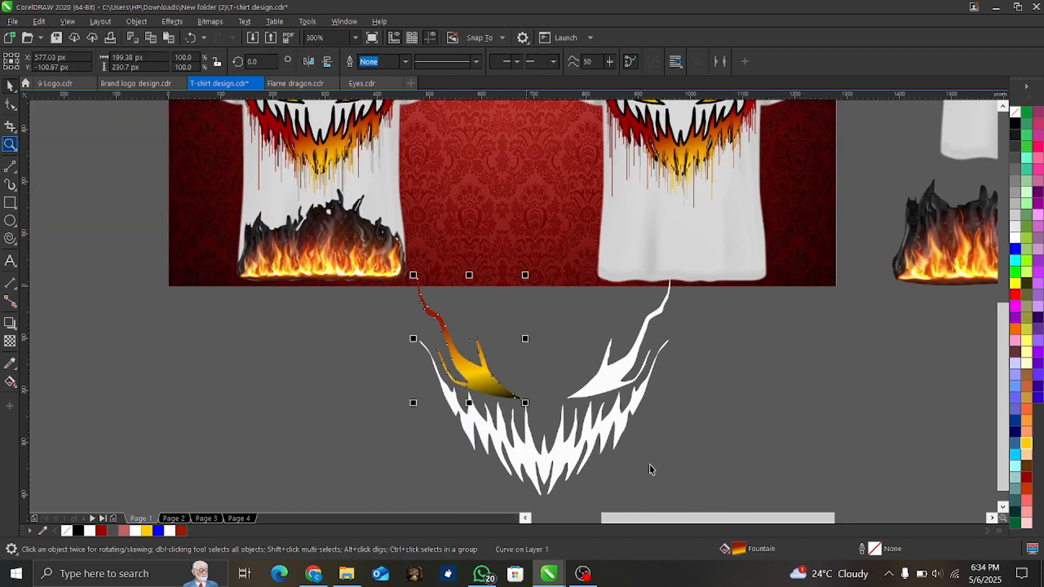
{"action": "key", "text": "space"}
Step: Copy only the fill property from the left eye curve to the white right eye curve
{"action": "left_click", "coordinate": [606, 377]}
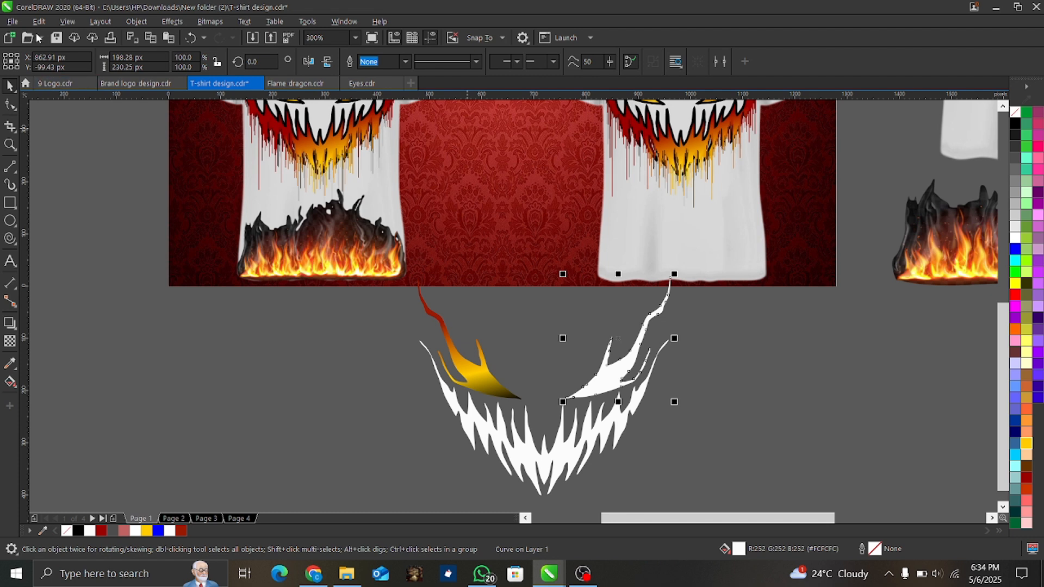
{"action": "left_click", "coordinate": [38, 21]}
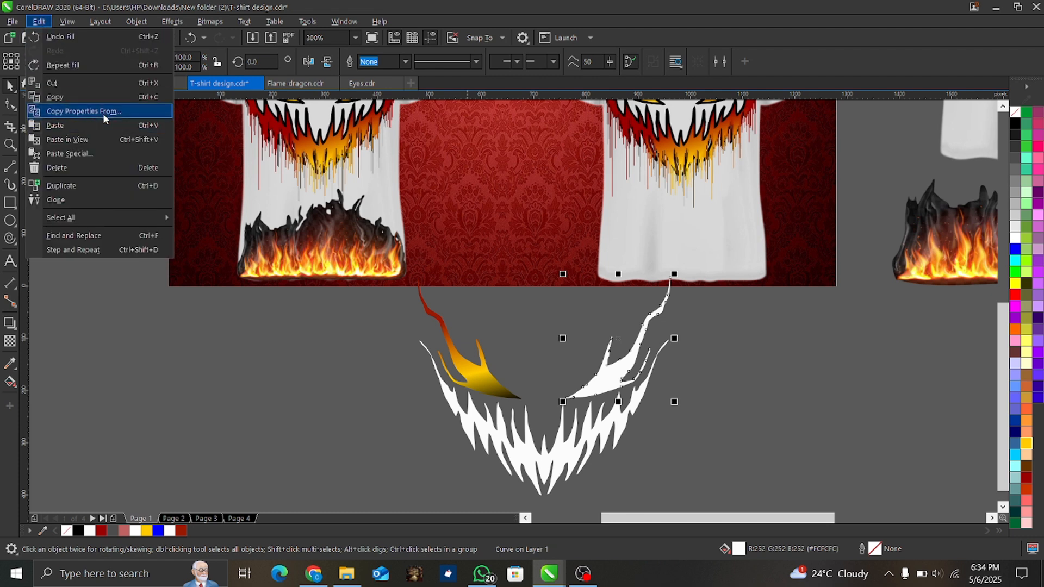
{"action": "left_click", "coordinate": [103, 113]}
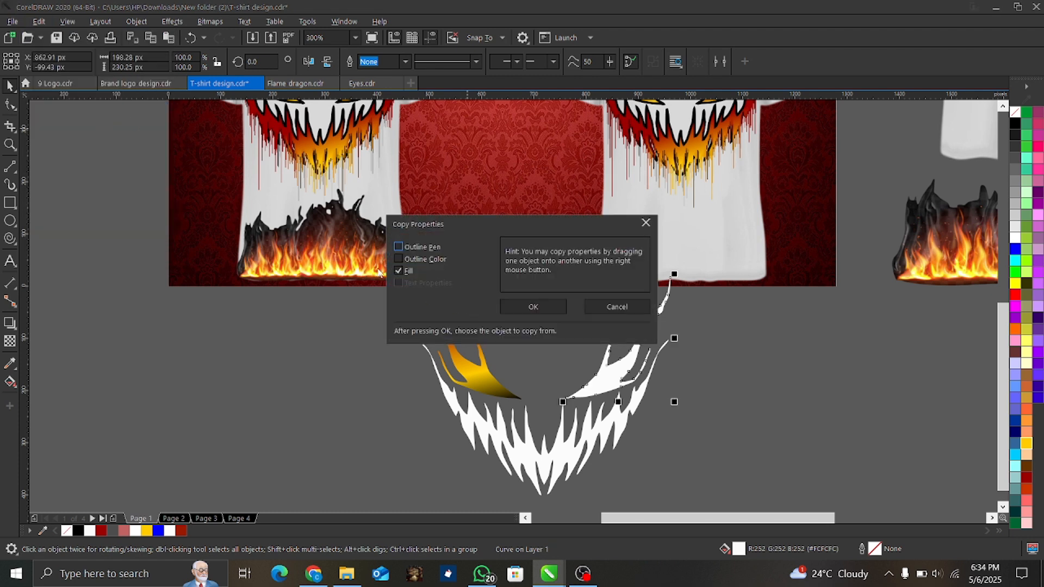
{"action": "left_click", "coordinate": [557, 310]}
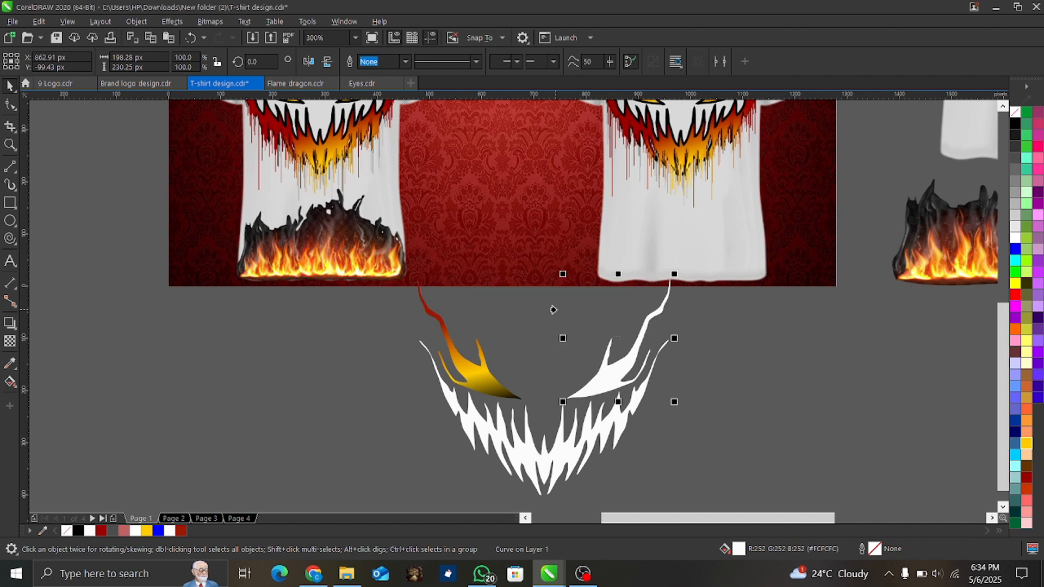
{"action": "left_click", "coordinate": [476, 384]}
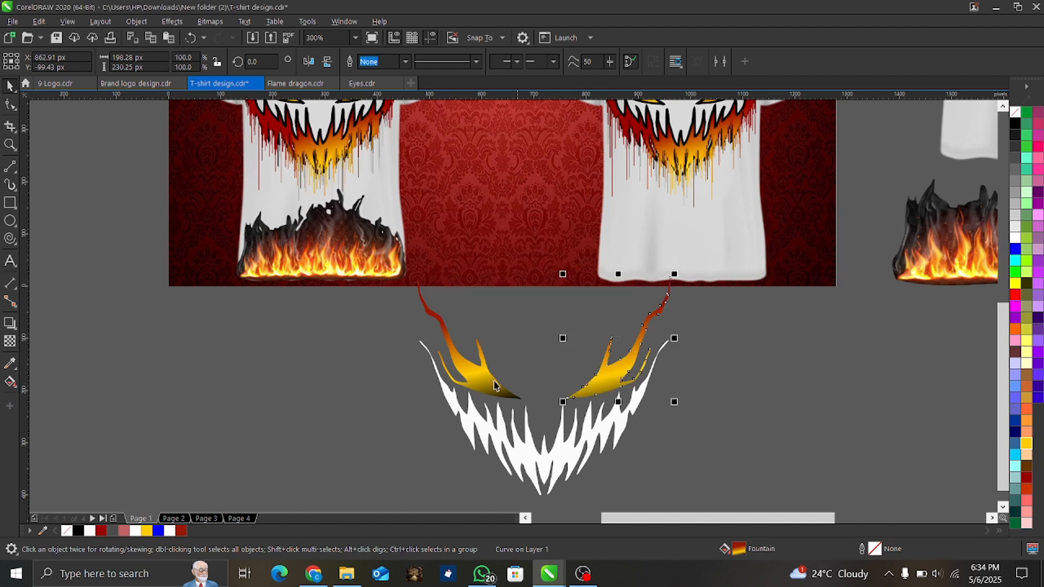
Step: Copy only the fill property from the left eye curve to the white teeth curve
{"action": "left_click", "coordinate": [518, 465]}
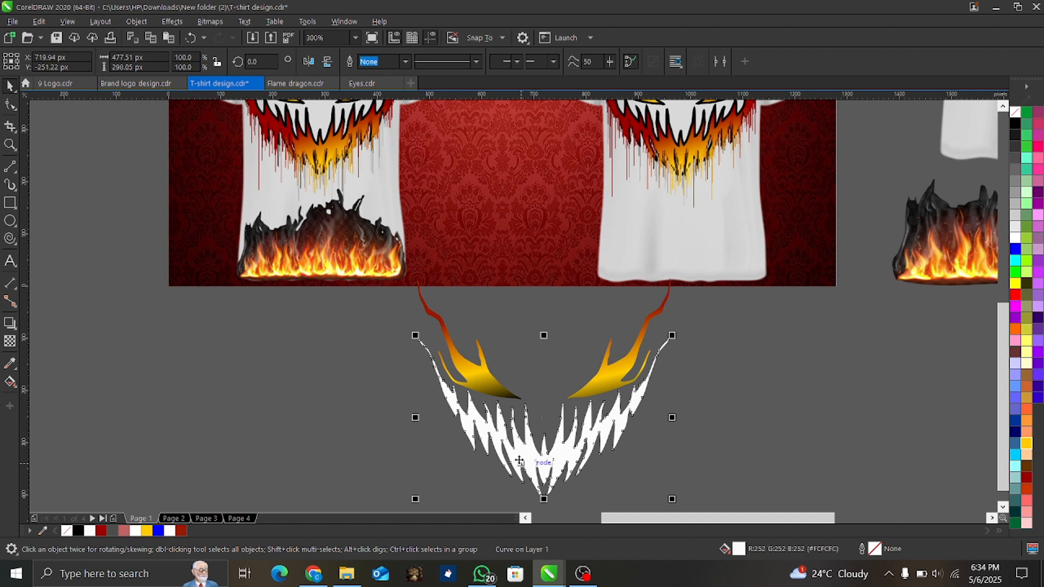
{"action": "left_click", "coordinate": [39, 21]}
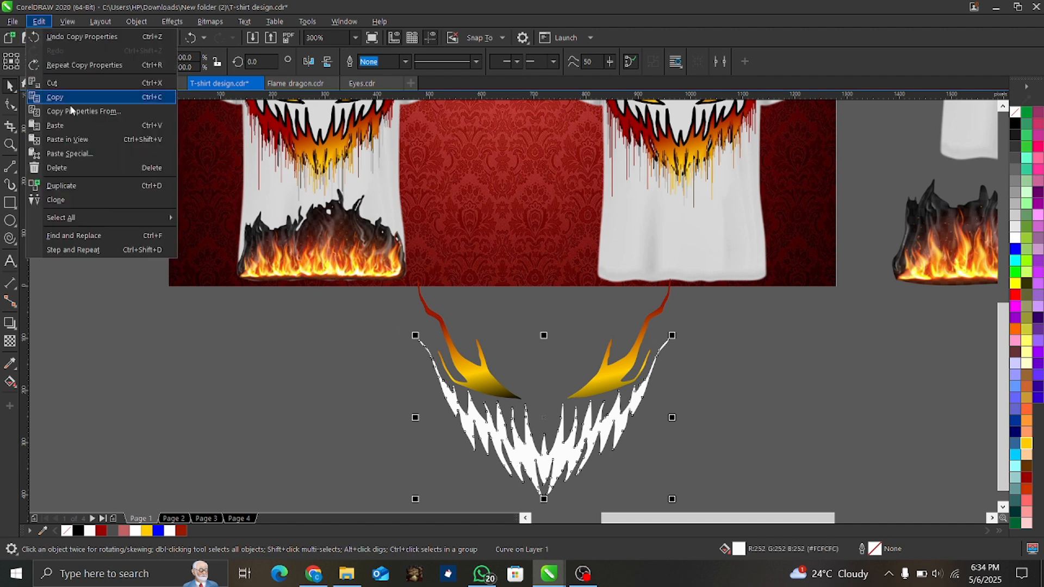
{"action": "left_click", "coordinate": [79, 112]}
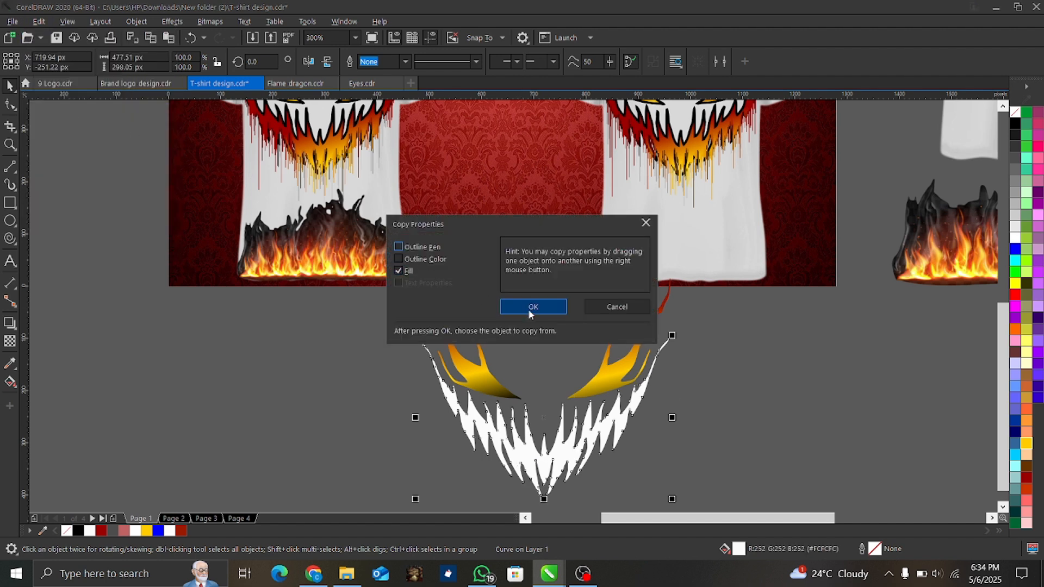
{"action": "left_click", "coordinate": [528, 308]}
{"action": "left_click", "coordinate": [481, 380]}
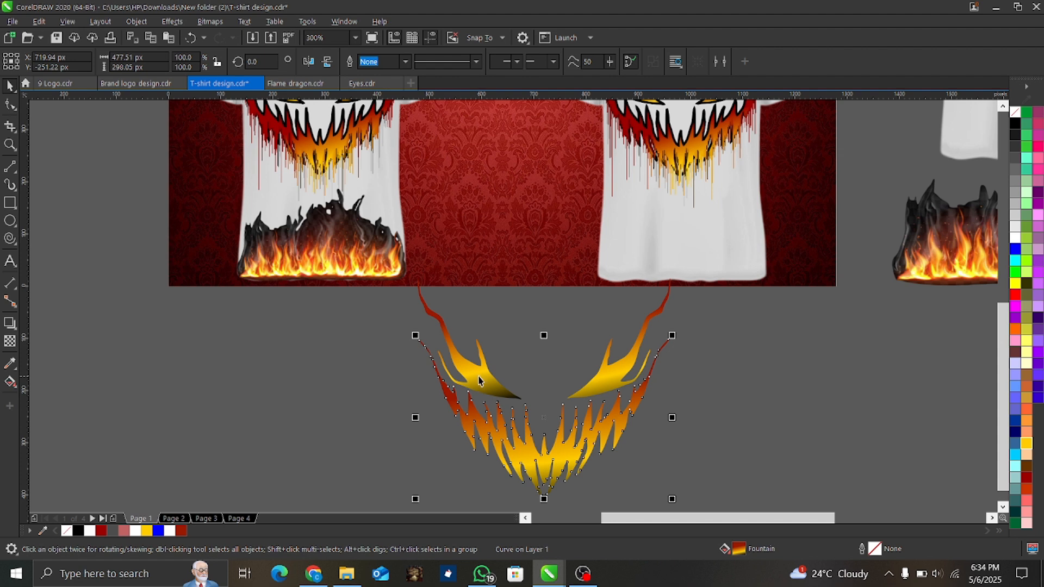
Step: Recolour the black end node of the left eye's fountain fill to golden yellow and deselect the curve
{"action": "left_click", "coordinate": [445, 334]}
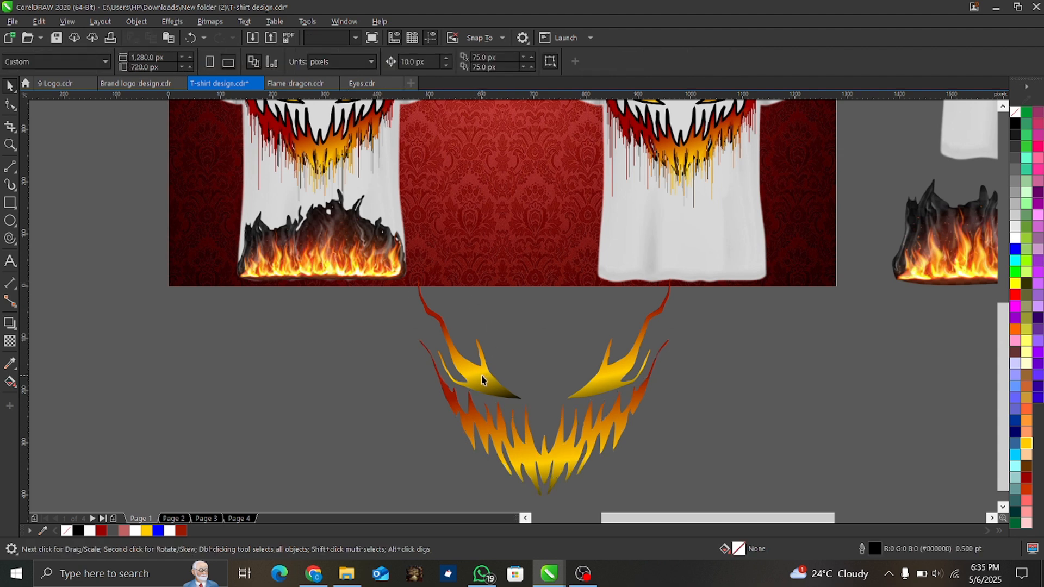
{"action": "left_click", "coordinate": [10, 383]}
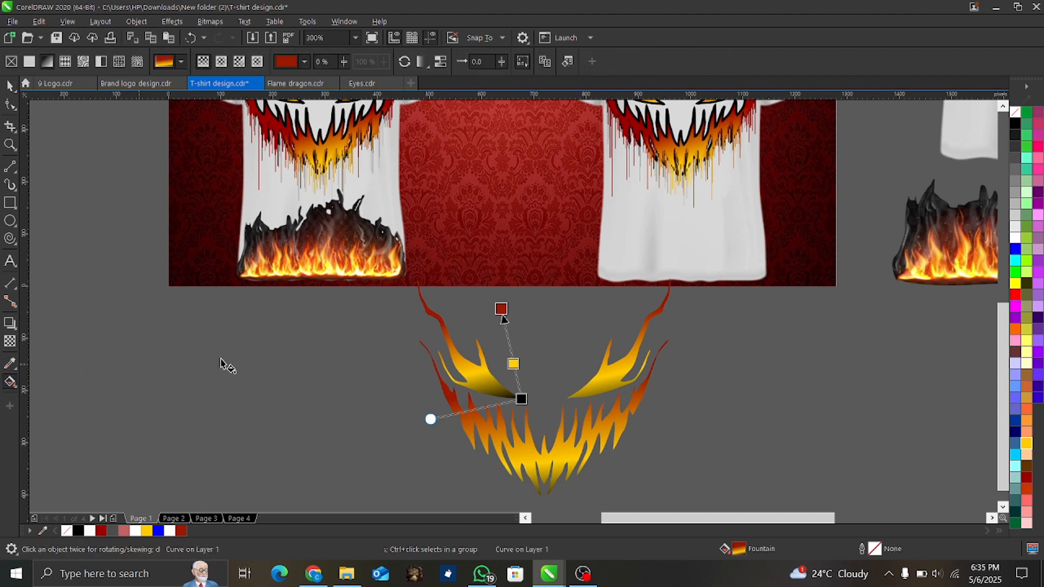
{"action": "left_click", "coordinate": [521, 399]}
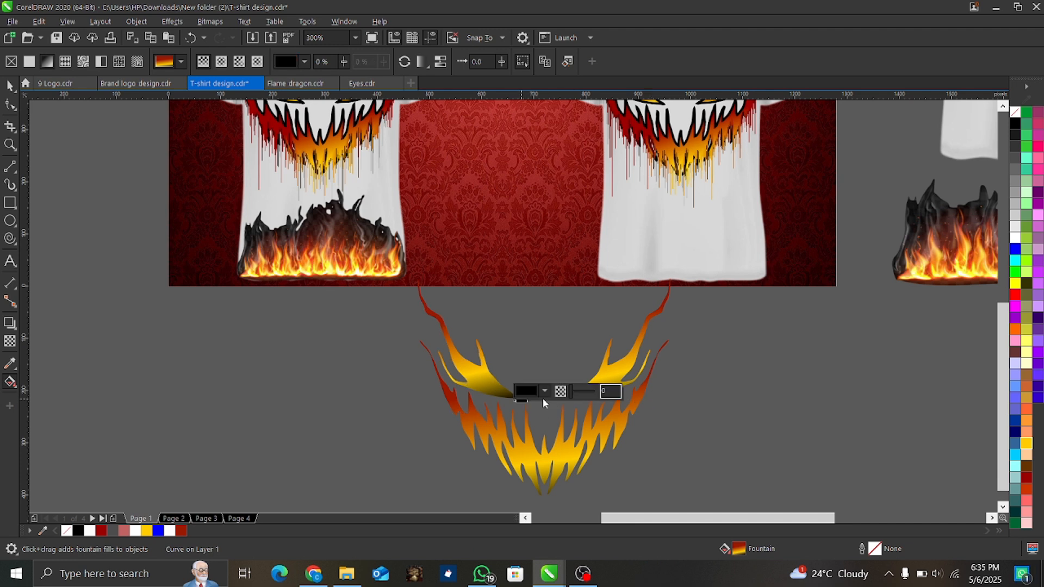
{"action": "left_click", "coordinate": [1025, 445]}
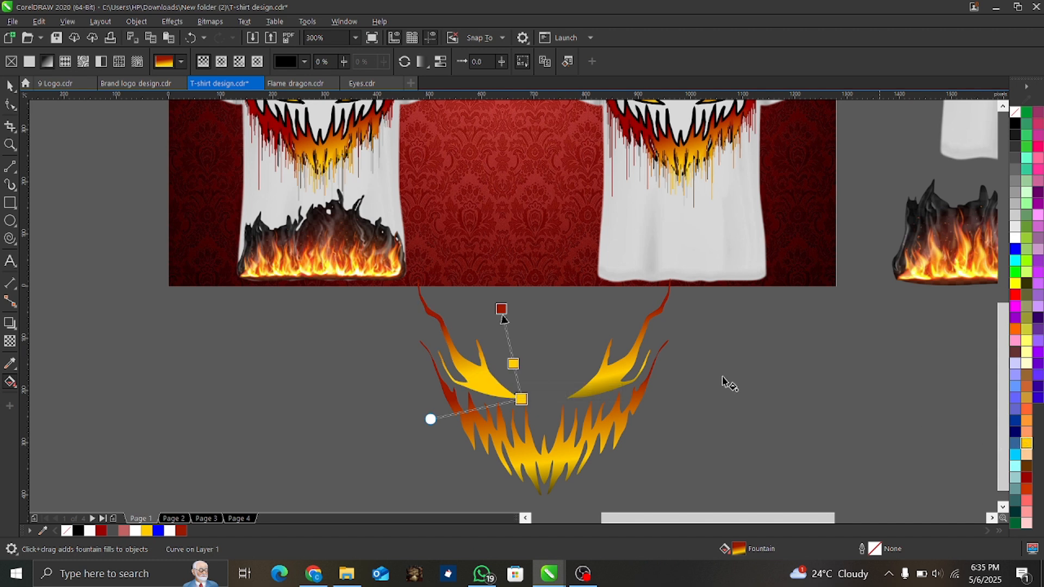
{"action": "left_click", "coordinate": [326, 345]}
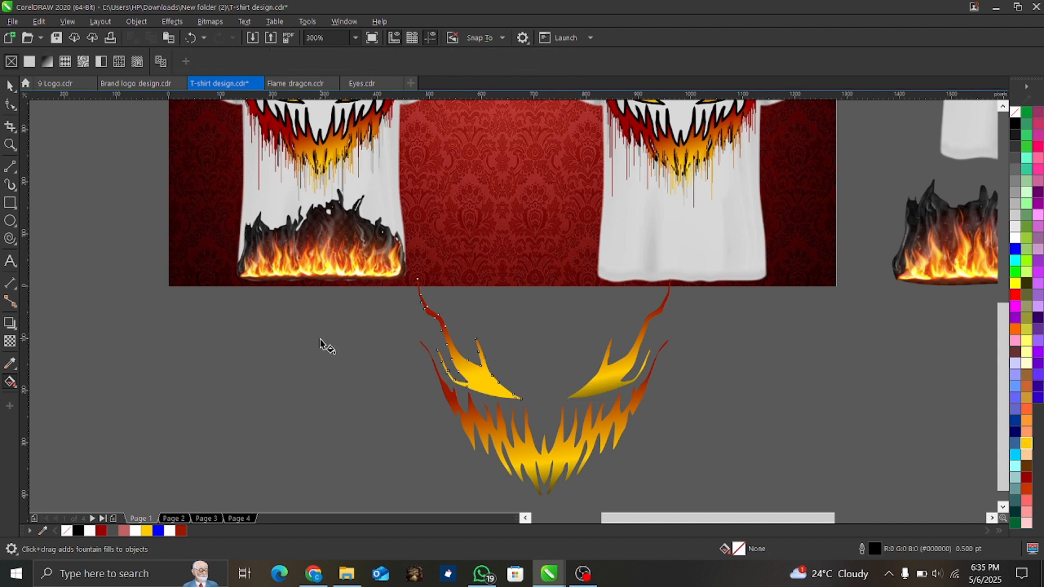
{"action": "key", "text": "space"}
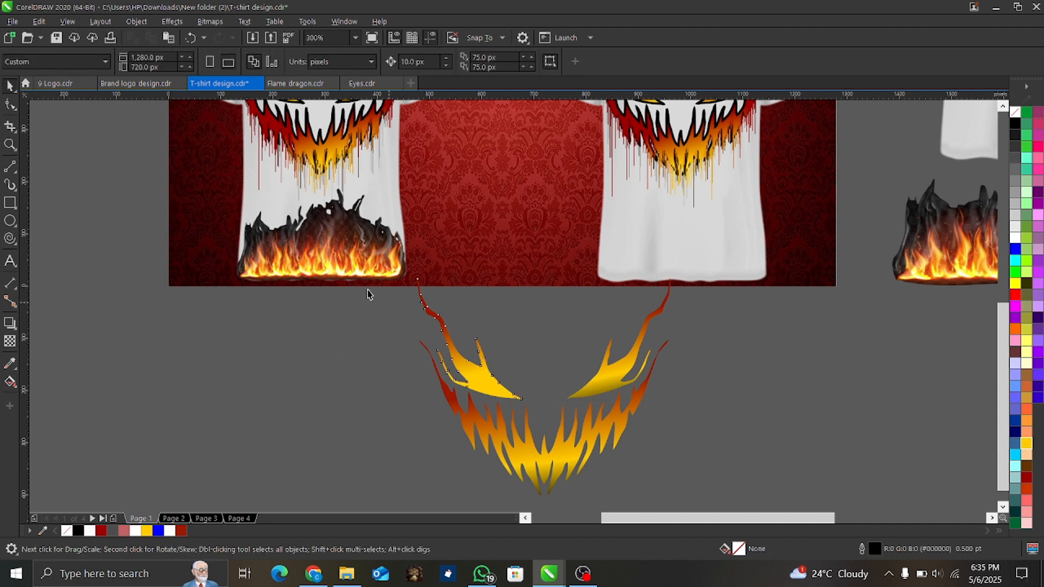
Step: Give both eye curves and the teeth curve together a black outline 1.0 pt wide
{"action": "left_click_drag", "start_coordinate": [712, 501], "coordinate": [375, 444]}
{"action": "left_click_drag", "start_coordinate": [663, 505], "coordinate": [387, 294]}
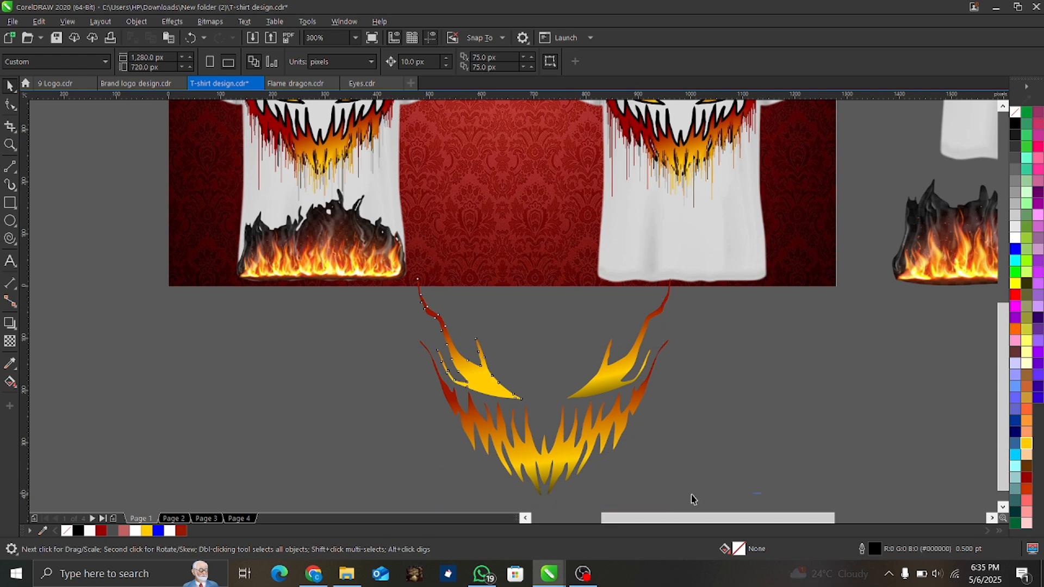
{"action": "left_click_drag", "start_coordinate": [761, 494], "coordinate": [377, 325]}
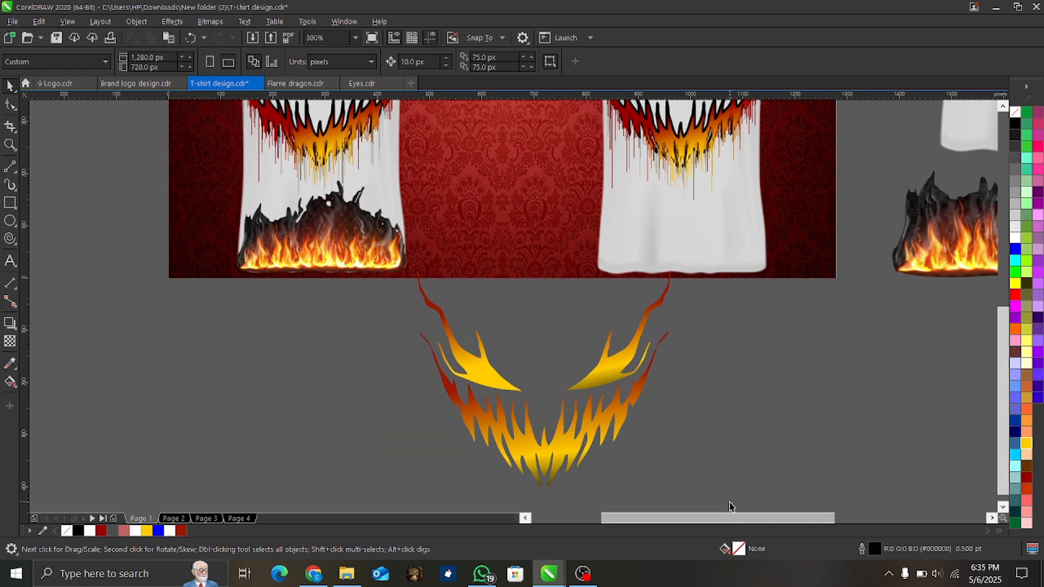
{"action": "left_click_drag", "start_coordinate": [730, 501], "coordinate": [371, 234]}
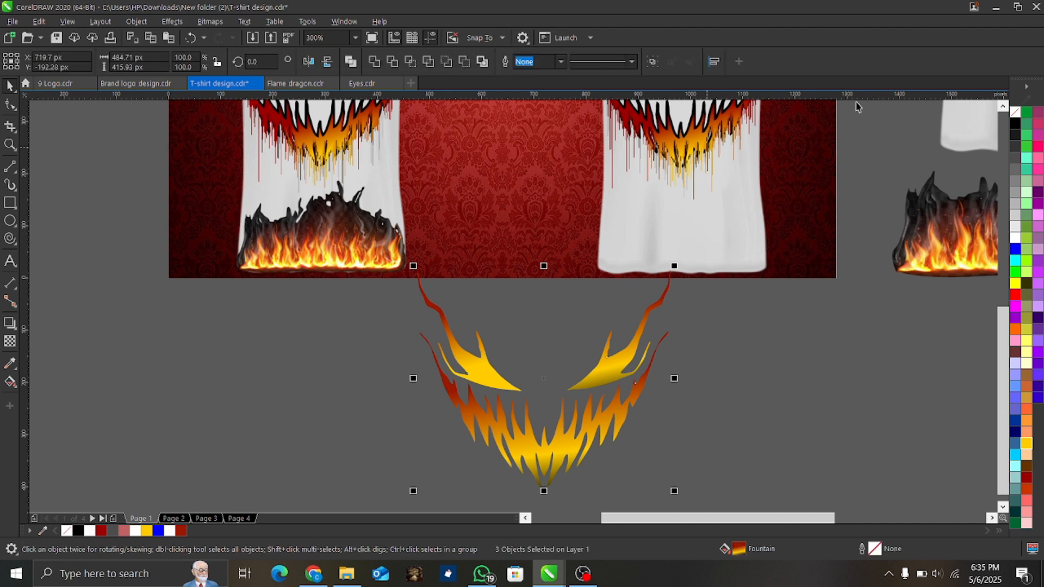
{"action": "right_click", "coordinate": [1014, 128]}
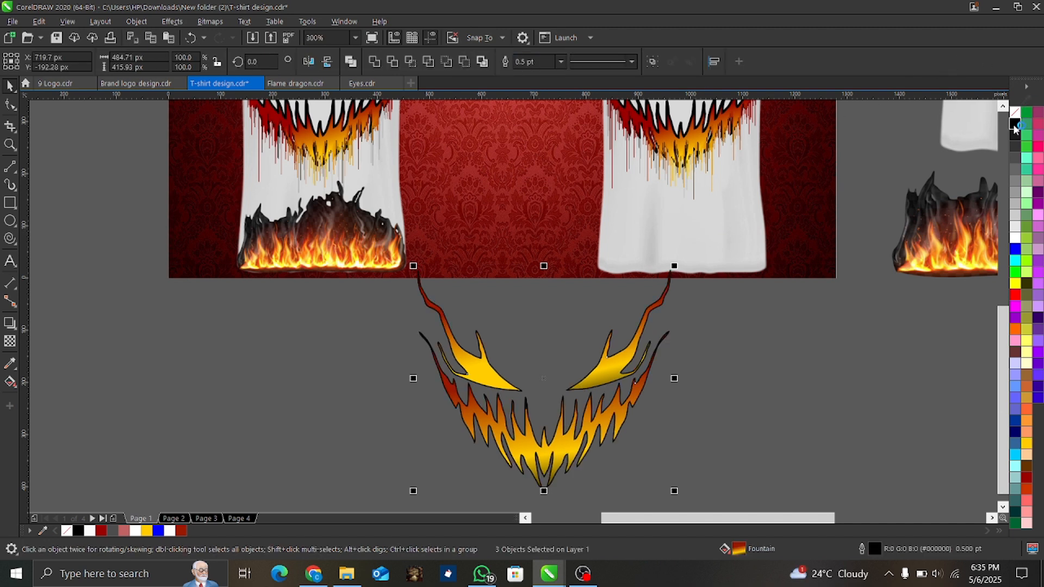
{"action": "left_click", "coordinate": [560, 61]}
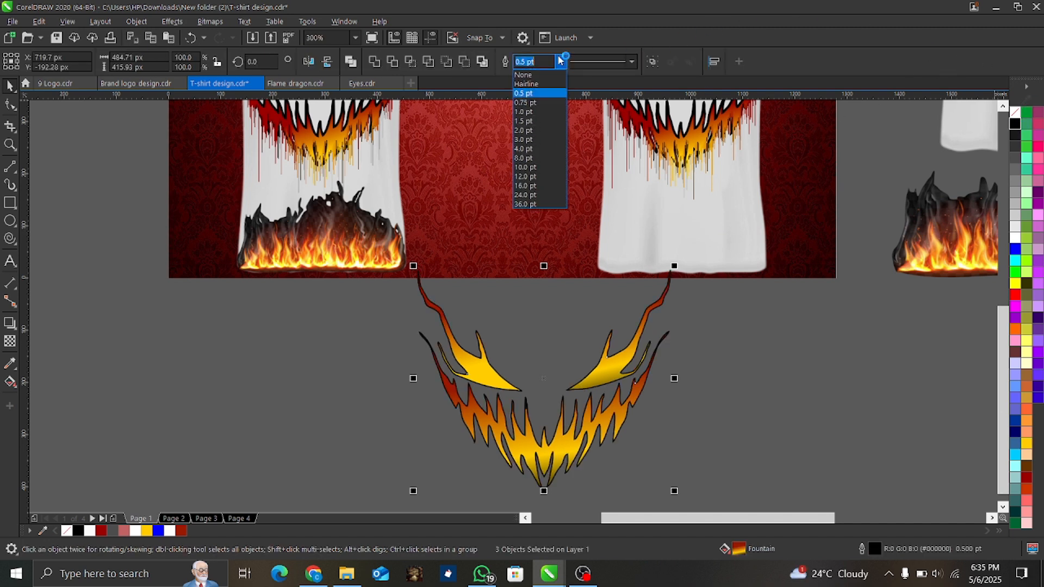
{"action": "left_click", "coordinate": [531, 112]}
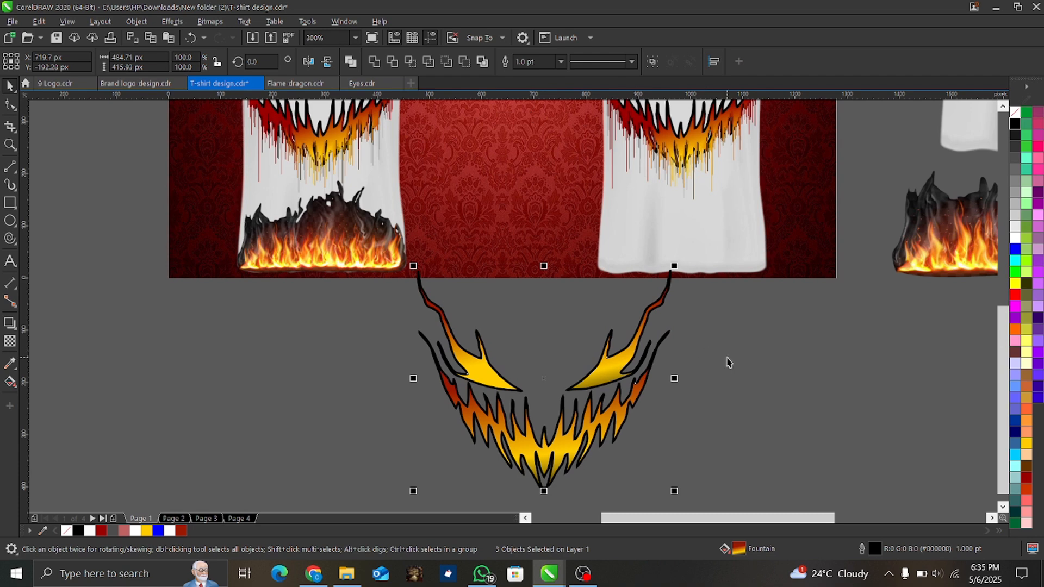
Step: Draw an ellipse about 25 by 34 px inside the left eye and a narrow one about 6 by 25 px centred within it
{"action": "scroll", "coordinate": [634, 363], "scroll_direction": "down", "scroll_amount": 2}
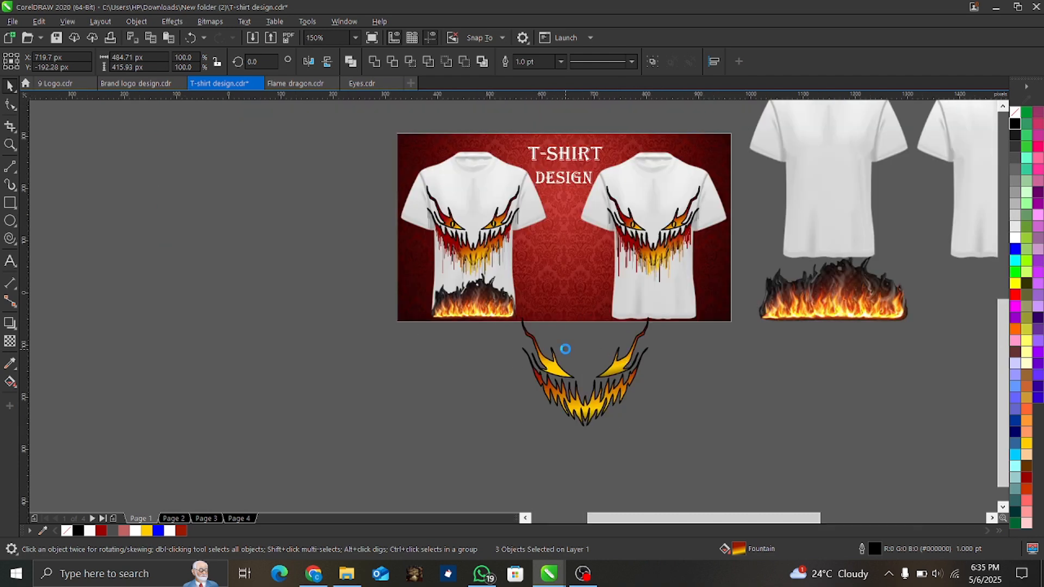
{"action": "scroll", "coordinate": [564, 348], "scroll_direction": "up", "scroll_amount": 2}
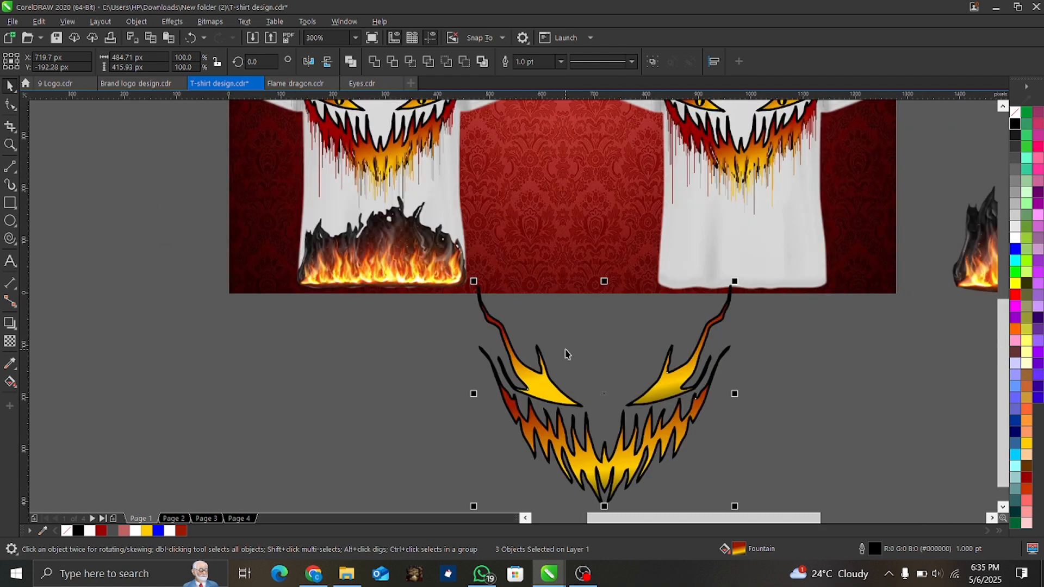
{"action": "left_click", "coordinate": [8, 223]}
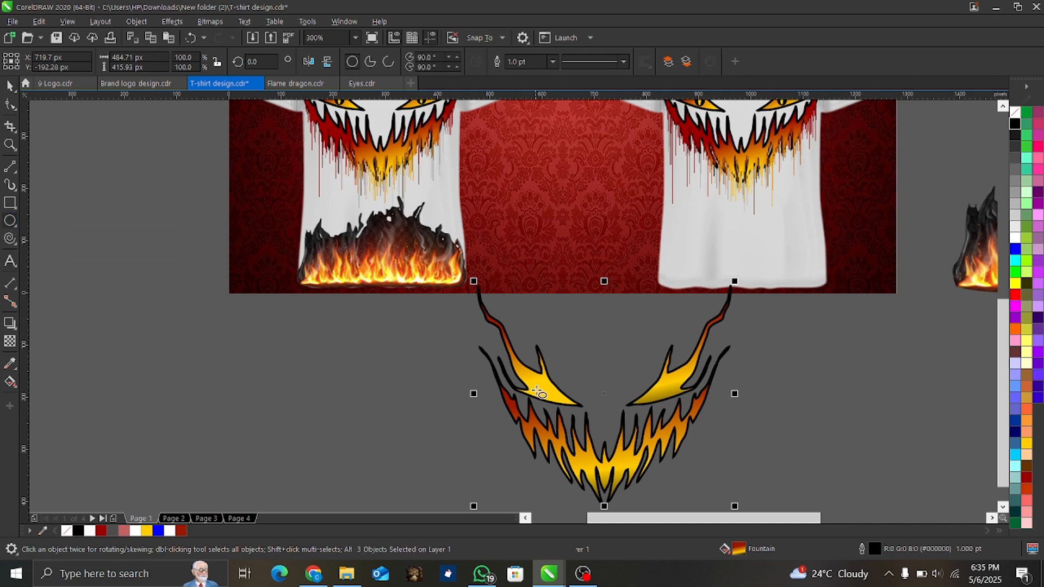
{"action": "scroll", "coordinate": [538, 392], "scroll_direction": "up", "scroll_amount": 2}
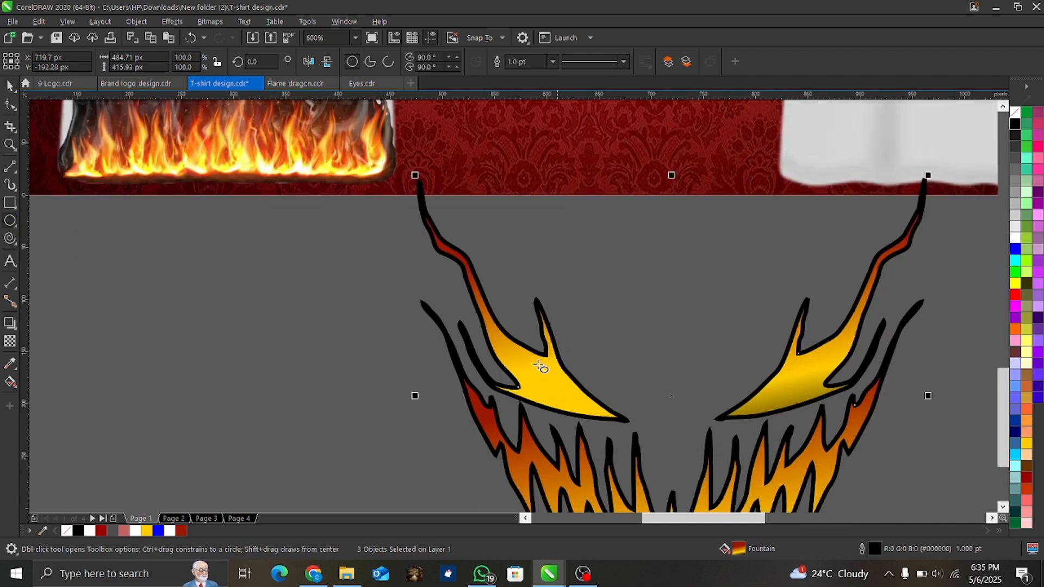
{"action": "left_click_drag", "start_coordinate": [542, 372], "coordinate": [568, 407]}
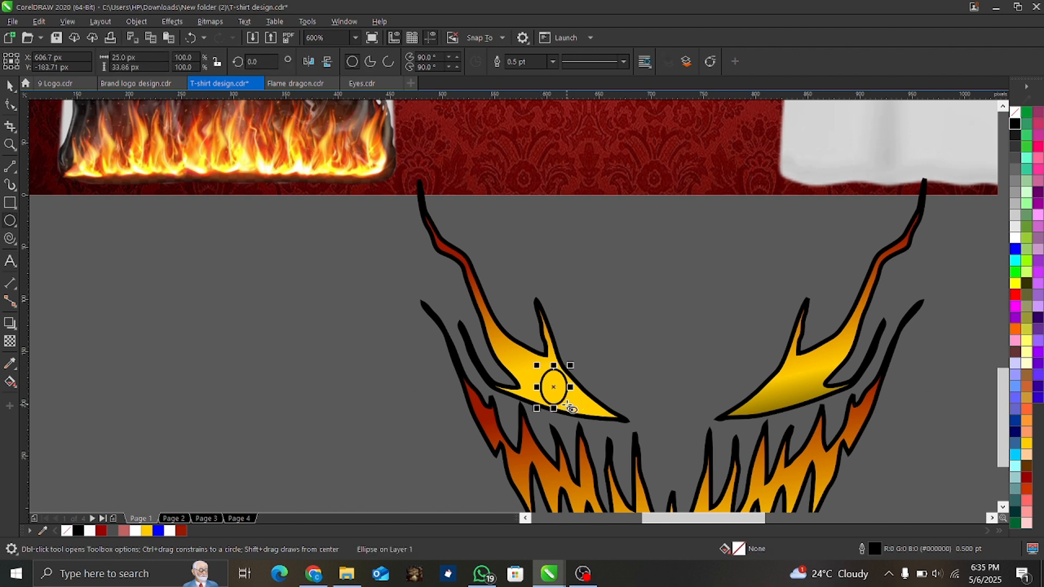
{"action": "scroll", "coordinate": [542, 381], "scroll_direction": "up", "scroll_amount": 4}
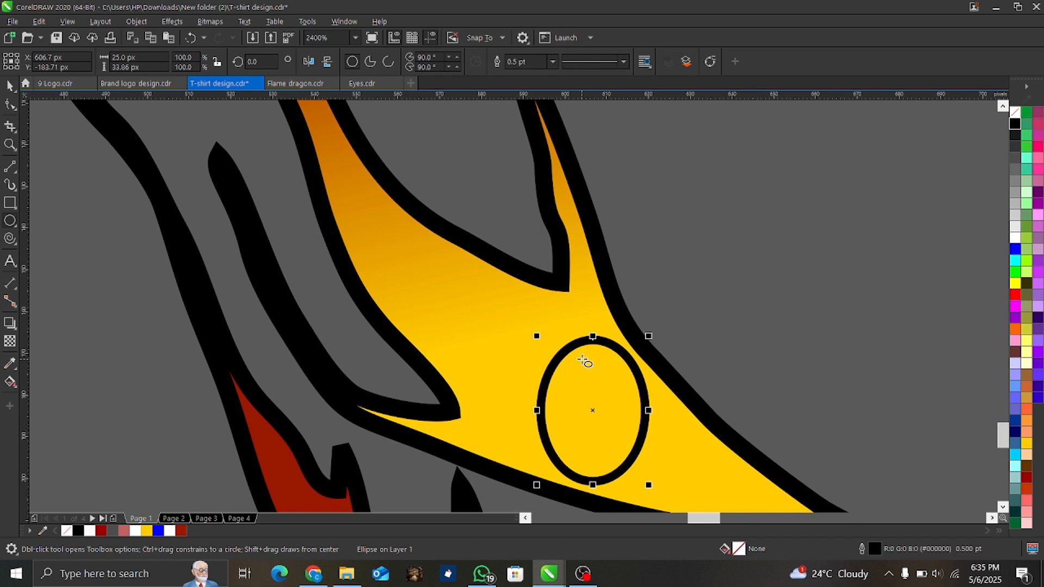
{"action": "left_click_drag", "start_coordinate": [582, 359], "coordinate": [608, 466]}
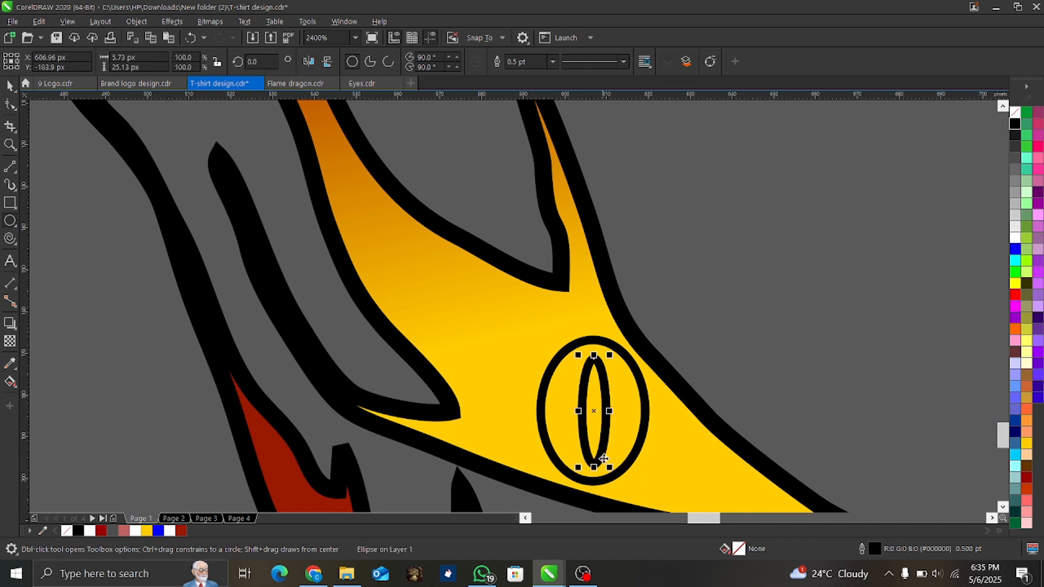
{"action": "key", "text": "space"}
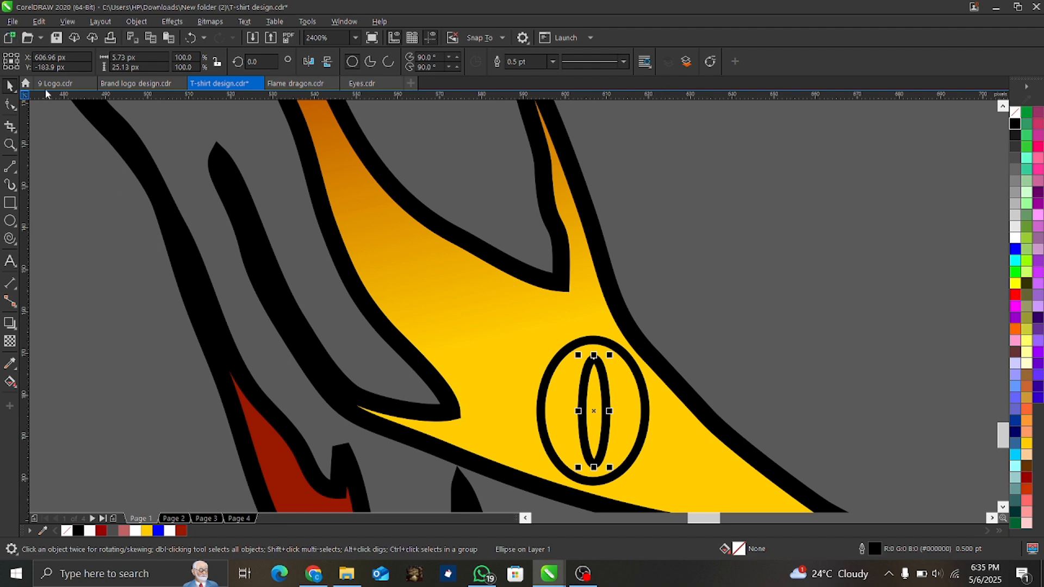
Step: Colour the narrow inner ellipse's fill and outline golden yellow, and fill the larger ellipse around it black
{"action": "scroll", "coordinate": [407, 256], "scroll_direction": "down", "scroll_amount": 10}
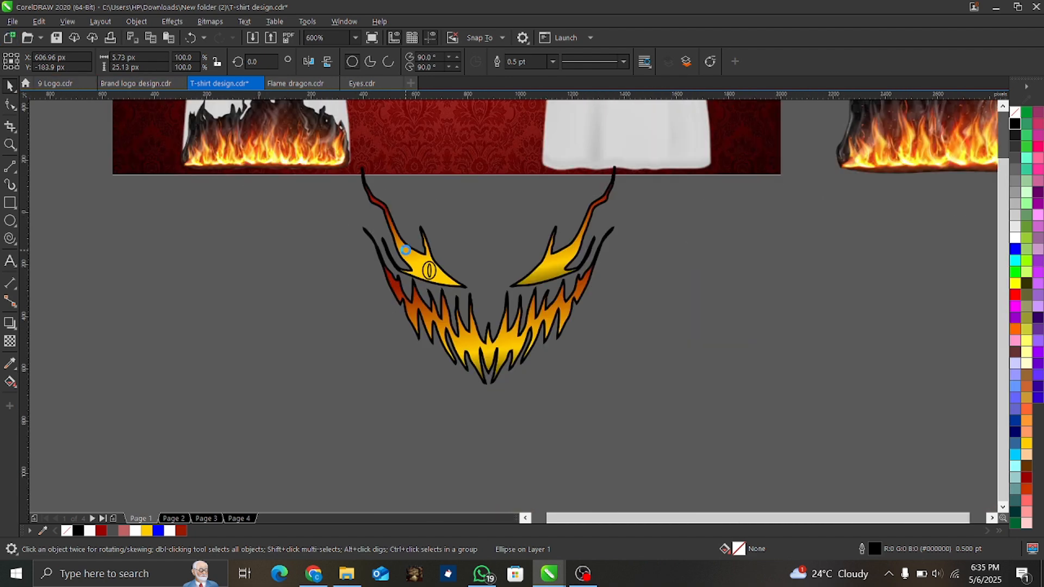
{"action": "scroll", "coordinate": [405, 247], "scroll_direction": "up", "scroll_amount": 5}
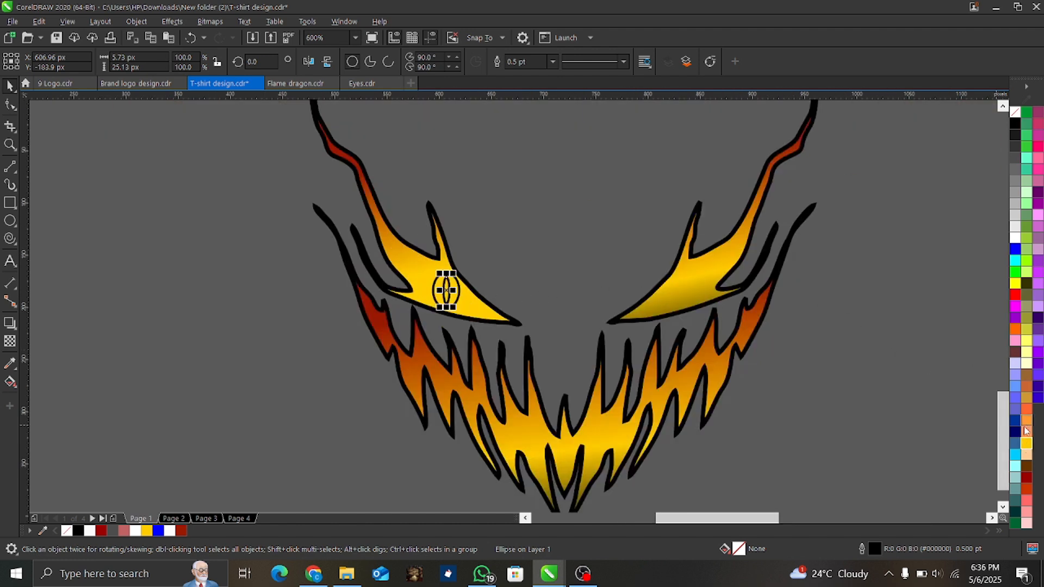
{"action": "left_click", "coordinate": [1026, 445]}
{"action": "left_click_drag", "start_coordinate": [1024, 445], "coordinate": [439, 298]}
{"action": "scroll", "coordinate": [457, 296], "scroll_direction": "up", "scroll_amount": 4}
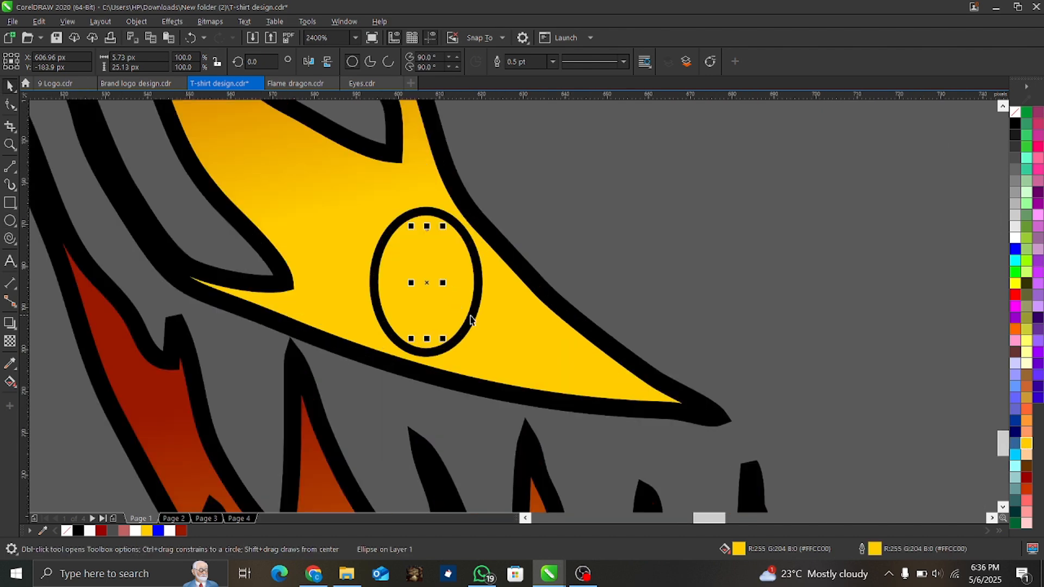
{"action": "left_click", "coordinate": [474, 321]}
{"action": "left_click", "coordinate": [1014, 124]}
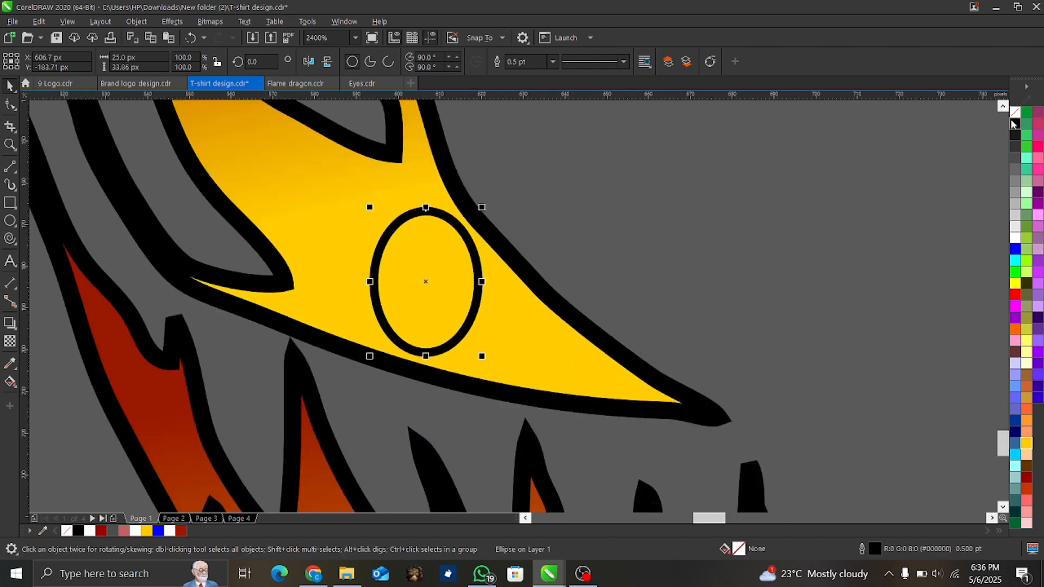
Step: Convert the narrow yellow ellipse in the left eye to curves for node editing with the Shape tool
{"action": "left_click", "coordinate": [438, 270]}
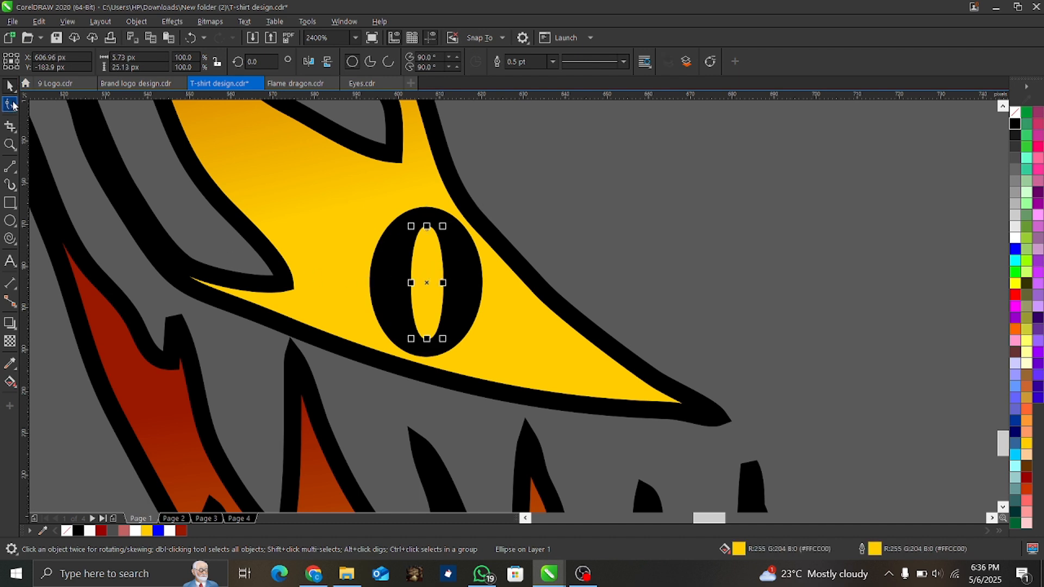
{"action": "left_click", "coordinate": [10, 104]}
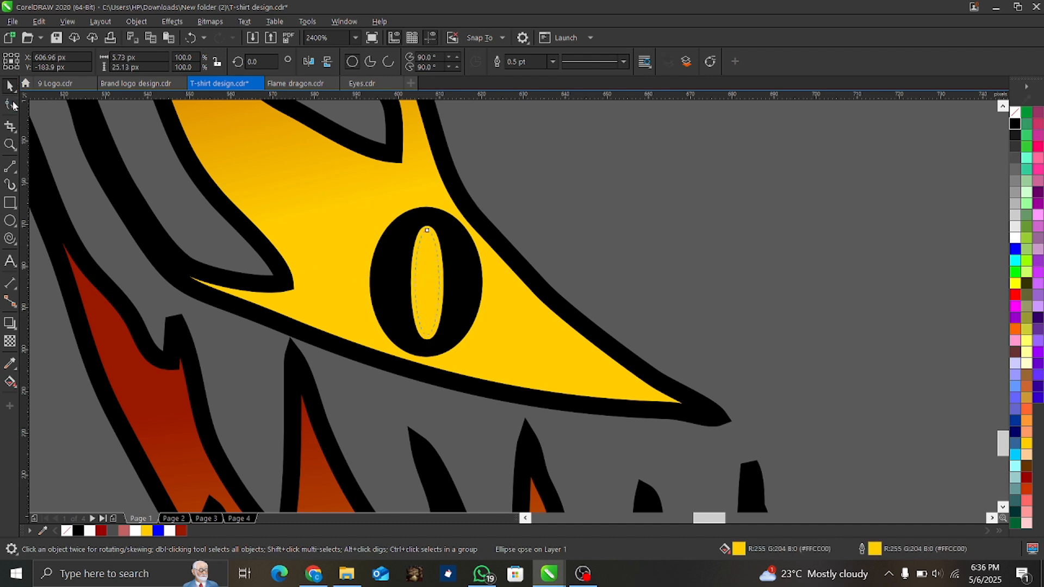
{"action": "right_click", "coordinate": [428, 232]}
{"action": "left_click", "coordinate": [469, 213]}
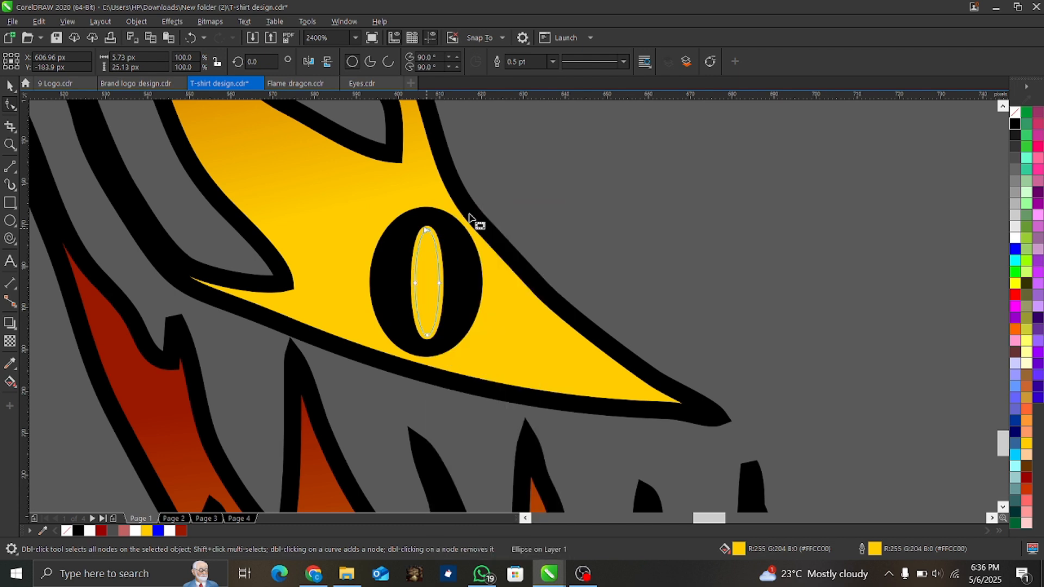
Step: Try to reshape the yellow pupil slit by deleting its top and bottom nodes
{"action": "double_click", "coordinate": [427, 228]}
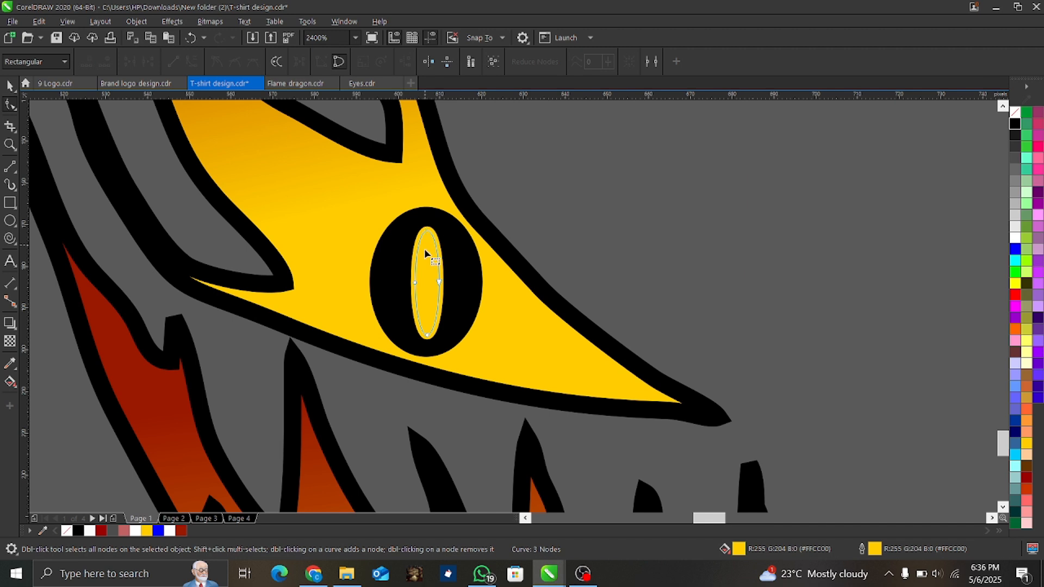
{"action": "double_click", "coordinate": [428, 336]}
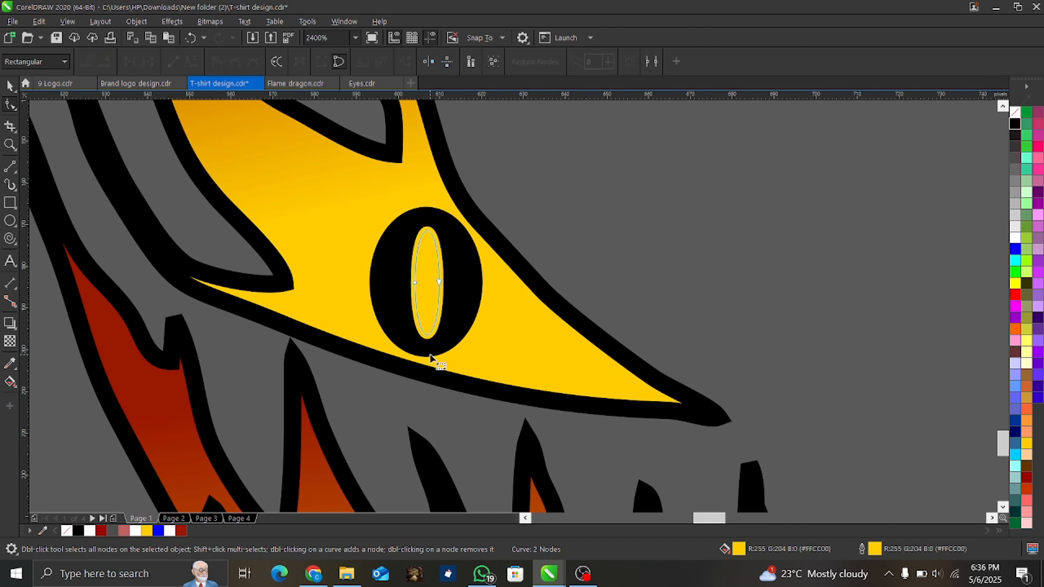
{"action": "left_click", "coordinate": [435, 304]}
{"action": "key", "text": "ctrl+z"}
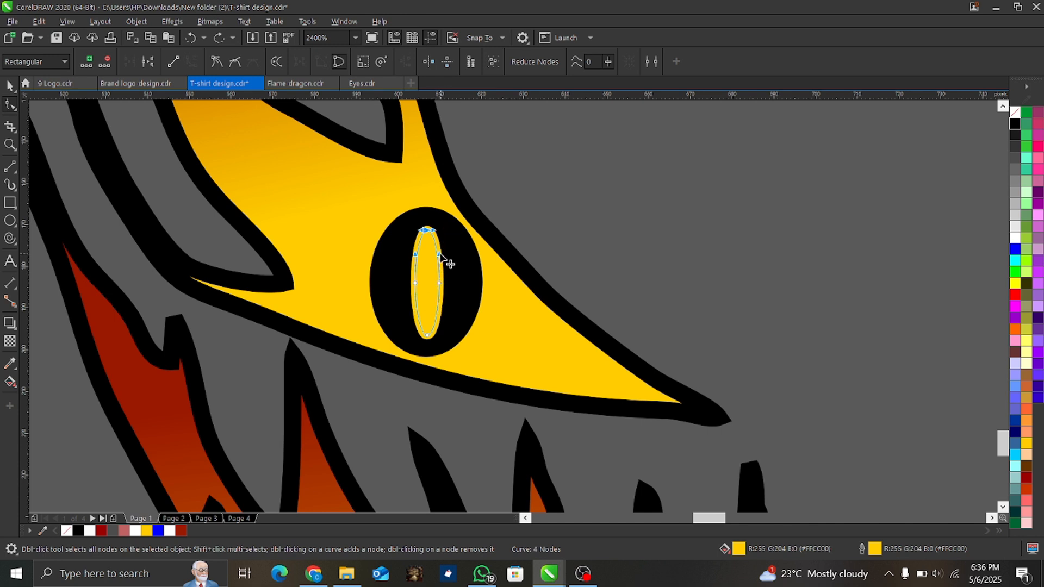
{"action": "left_click_drag", "start_coordinate": [439, 255], "coordinate": [437, 256]}
{"action": "key", "text": "ctrl+z"}
Step: Convert the curve segments belonging to the yellow pupil slit's top and bottom nodes to straight lines
{"action": "right_click", "coordinate": [427, 230]}
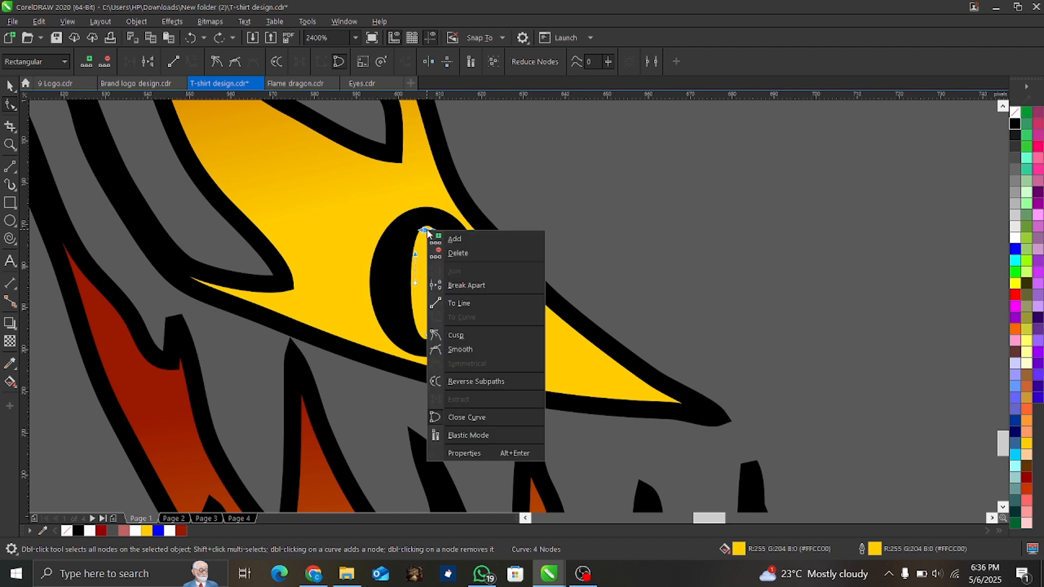
{"action": "left_click", "coordinate": [456, 302]}
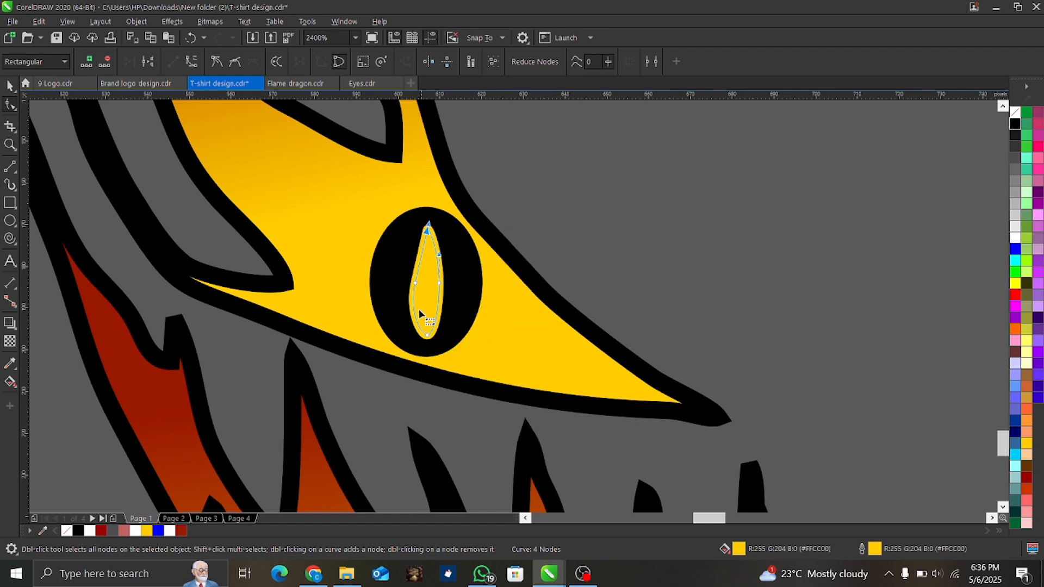
{"action": "left_click", "coordinate": [427, 336]}
{"action": "right_click", "coordinate": [428, 336]}
{"action": "left_click", "coordinate": [466, 176]}
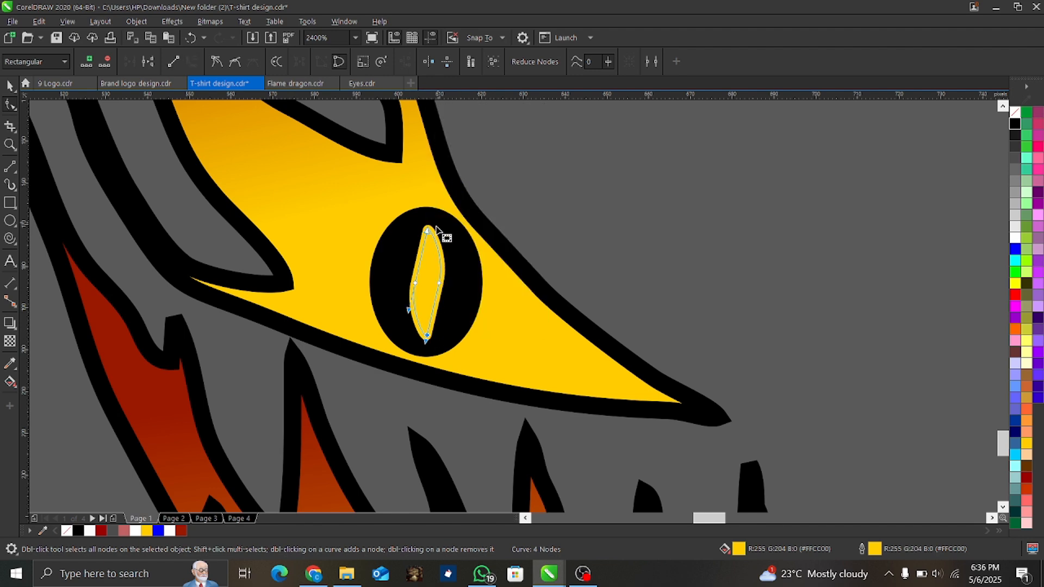
{"action": "scroll", "coordinate": [437, 245], "scroll_direction": "down", "scroll_amount": 3}
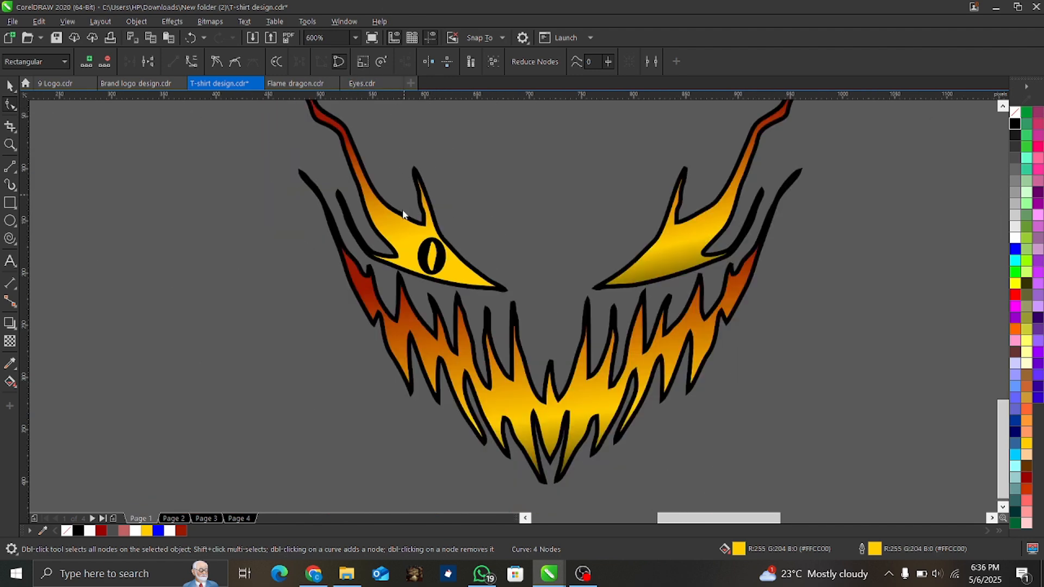
{"action": "key", "text": "space"}
{"action": "scroll", "coordinate": [429, 244], "scroll_direction": "up", "scroll_amount": 3}
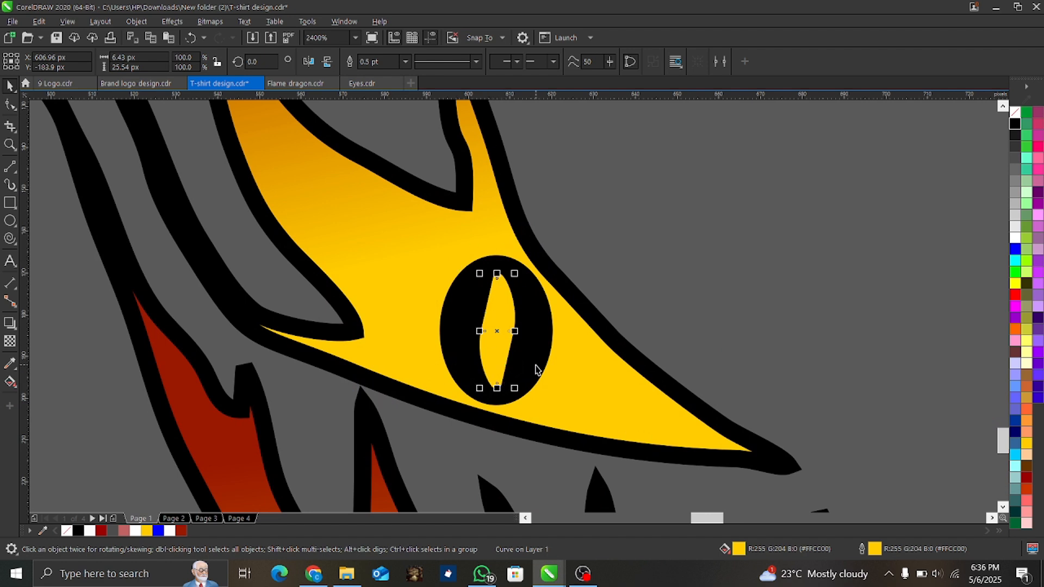
Step: Duplicate the left eye's black ellipse together with its yellow slit and place the copy in the right eye
{"action": "left_click", "coordinate": [536, 369], "text": "shift"}
{"action": "key", "text": "ctrl+d"}
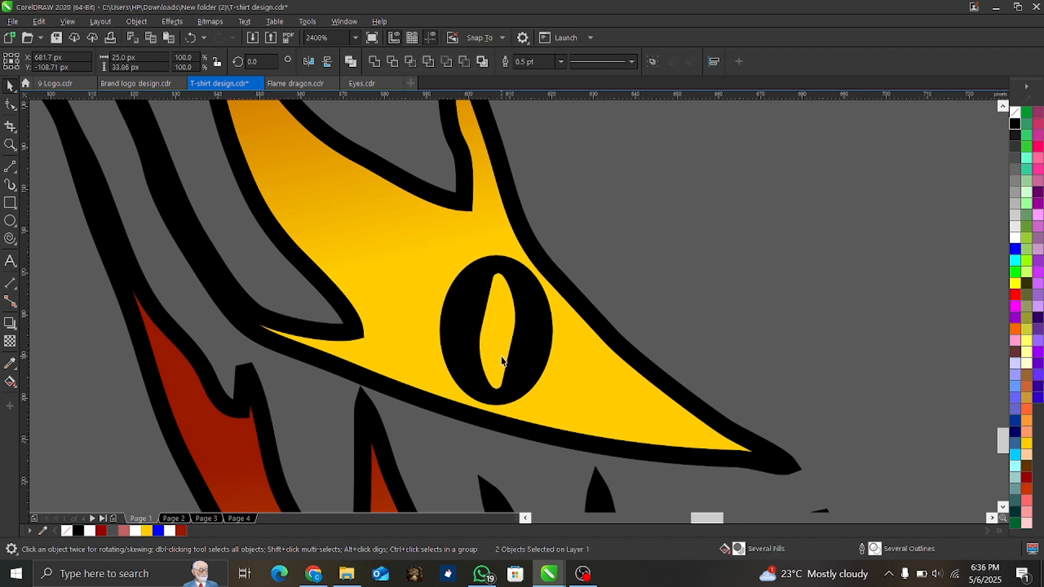
{"action": "scroll", "coordinate": [474, 370], "scroll_direction": "down", "scroll_amount": 4}
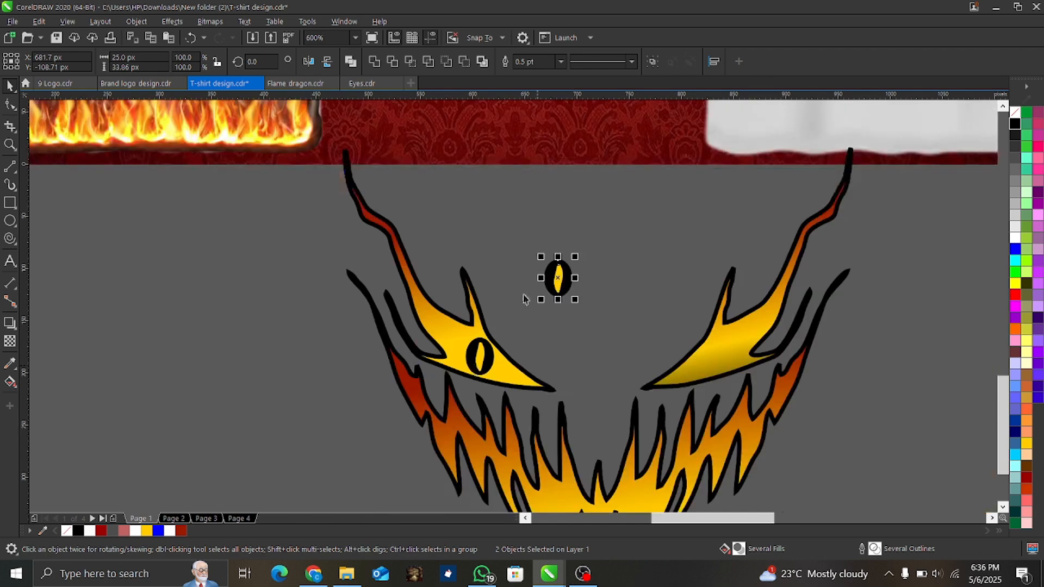
{"action": "left_click_drag", "start_coordinate": [560, 280], "coordinate": [713, 356]}
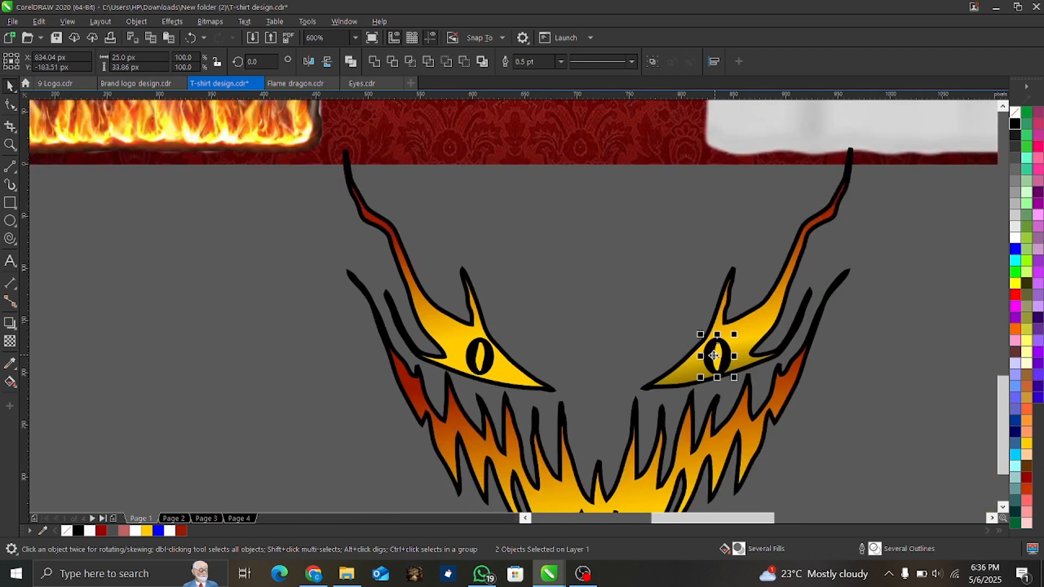
{"action": "scroll", "coordinate": [602, 373], "scroll_direction": "down", "scroll_amount": 2}
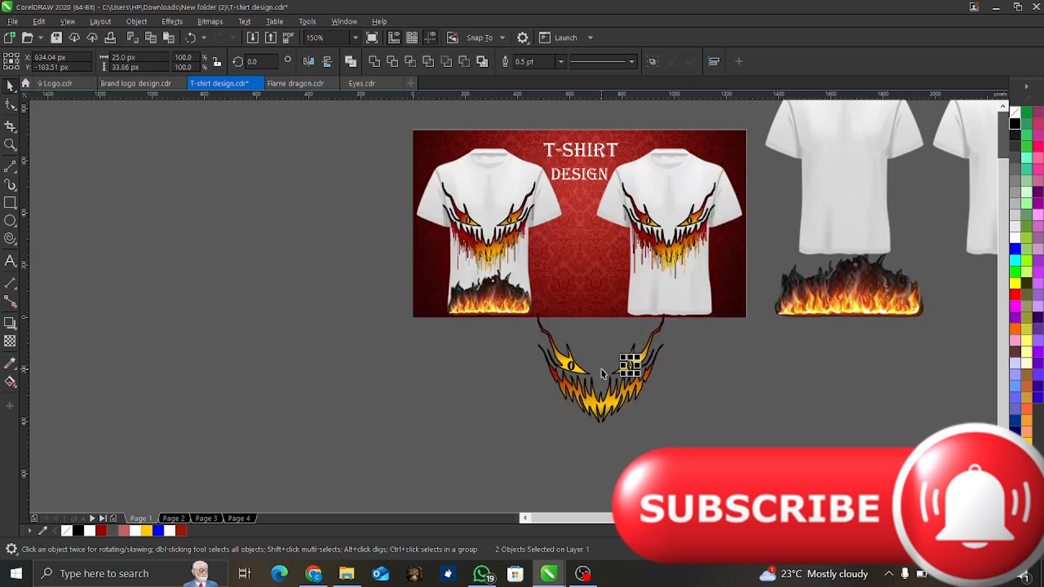
Step: Undo the face's bitmap conversion and the placement of the pupil copy in the right eye
{"action": "scroll", "coordinate": [608, 363], "scroll_direction": "up", "scroll_amount": 3}
{"action": "left_click", "coordinate": [544, 437]}
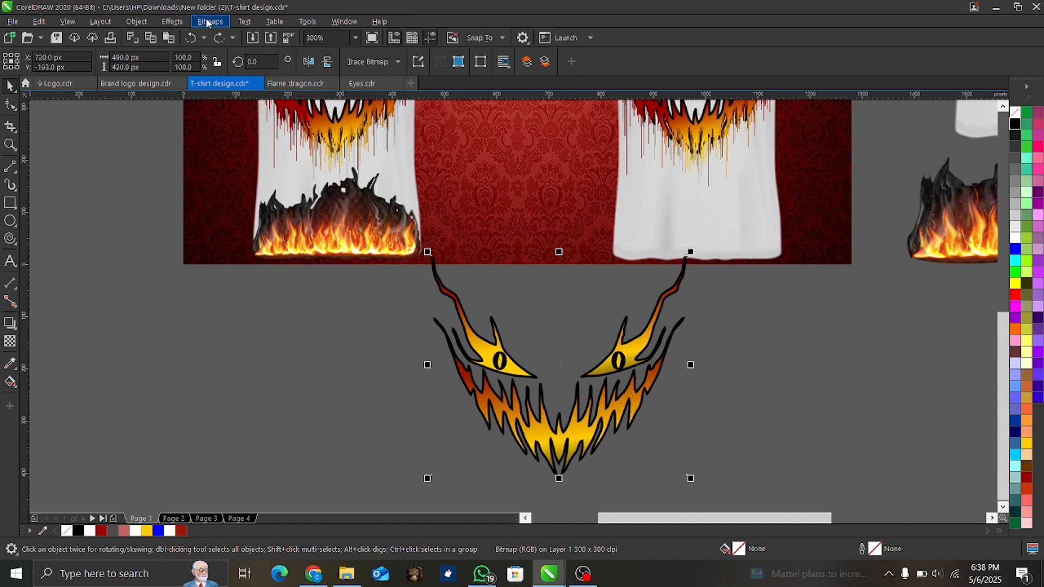
{"action": "key", "text": "ctrl+z"}
{"action": "key", "text": "ctrl+z"}
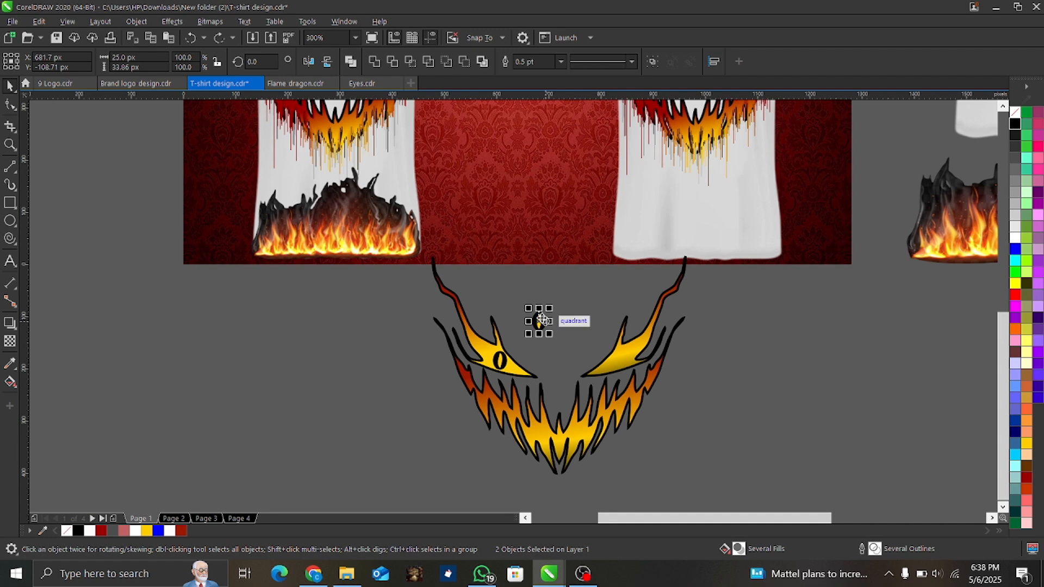
Step: Move the duplicated pupil from between the eyes into the right eye, level with the left one
{"action": "scroll", "coordinate": [540, 321], "scroll_direction": "up", "scroll_amount": 2}
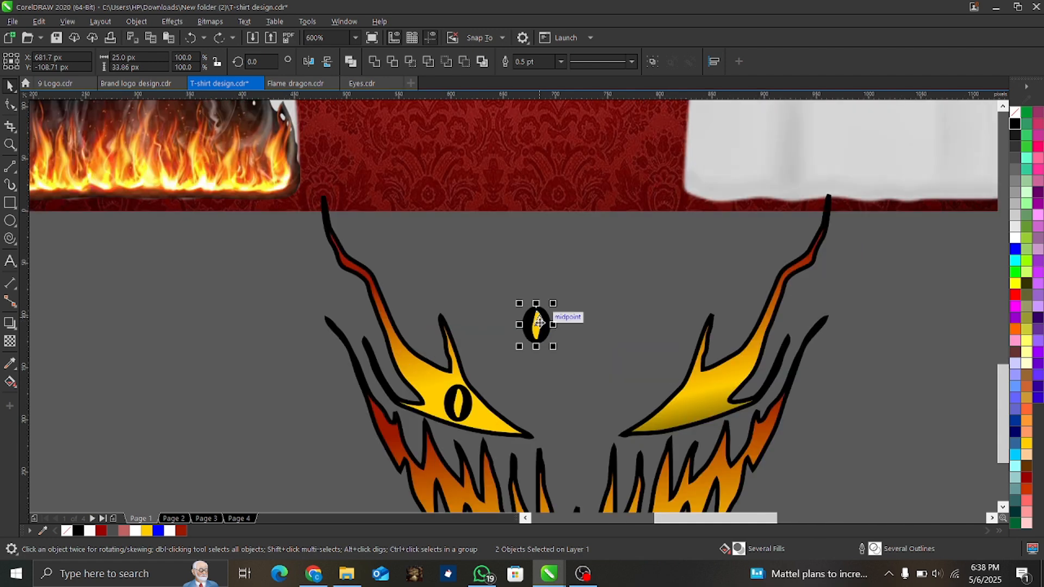
{"action": "left_click_drag", "start_coordinate": [534, 324], "coordinate": [690, 409]}
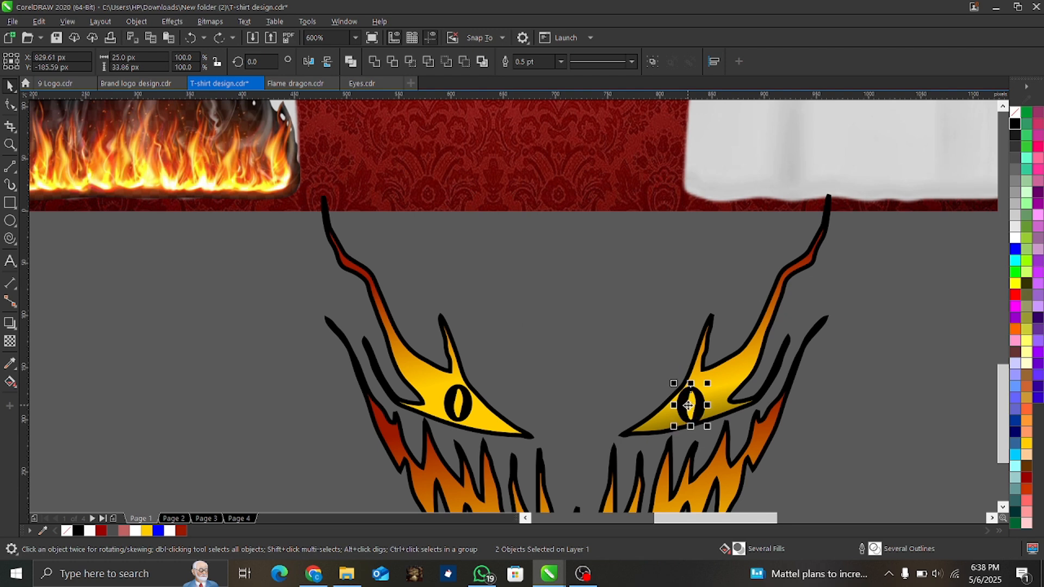
Step: Convert the fountain-filled teeth and jaw curve to an RGB bitmap at 300 dpi, leaving the eyes as vectors
{"action": "scroll", "coordinate": [669, 406], "scroll_direction": "down", "scroll_amount": 4}
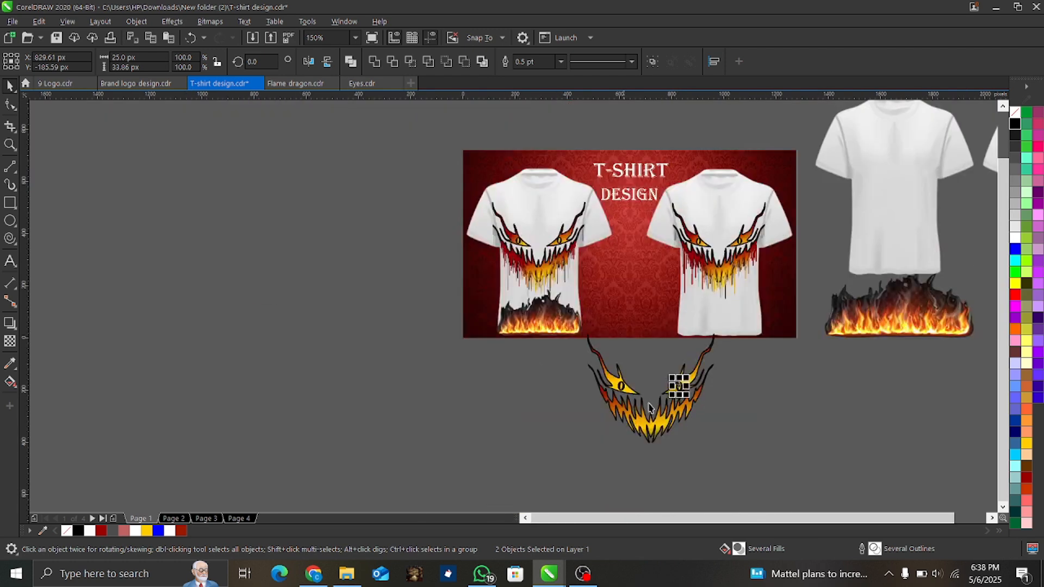
{"action": "scroll", "coordinate": [674, 415], "scroll_direction": "up", "scroll_amount": 2}
{"action": "left_click", "coordinate": [641, 438]}
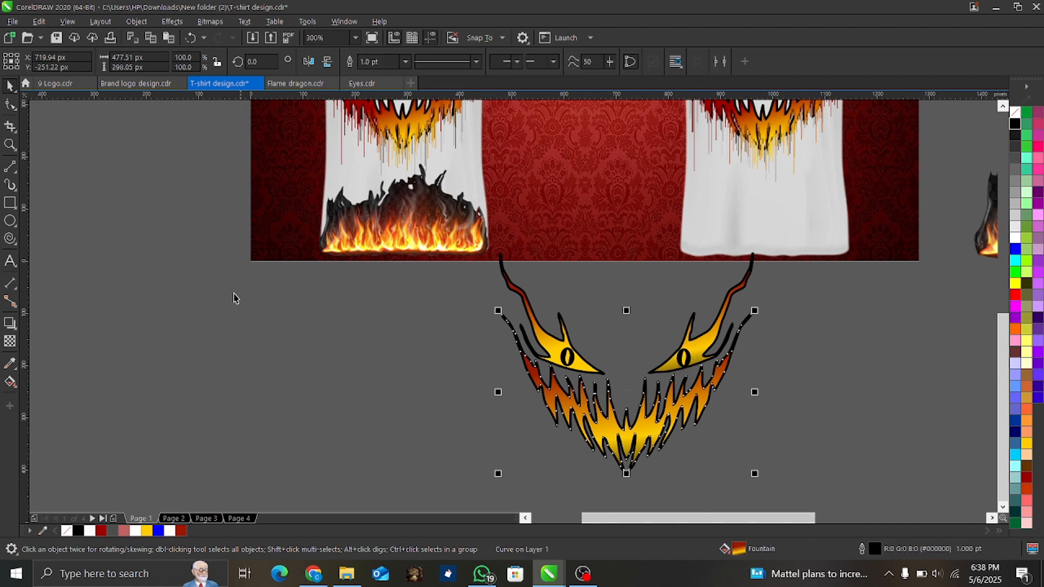
{"action": "left_click", "coordinate": [209, 21]}
{"action": "left_click", "coordinate": [249, 43]}
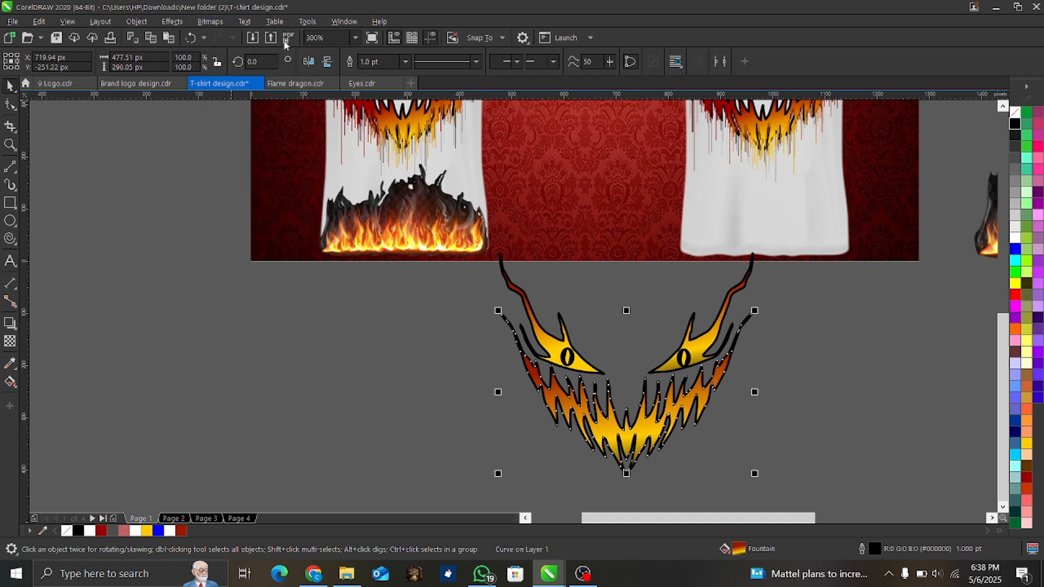
{"action": "left_click", "coordinate": [518, 353]}
Step: Apply the Wet Paint distortion to the jaw bitmap with Wetness 50 and Percent 100
{"action": "left_click", "coordinate": [165, 22]}
{"action": "mouse_move", "coordinate": [196, 200]}
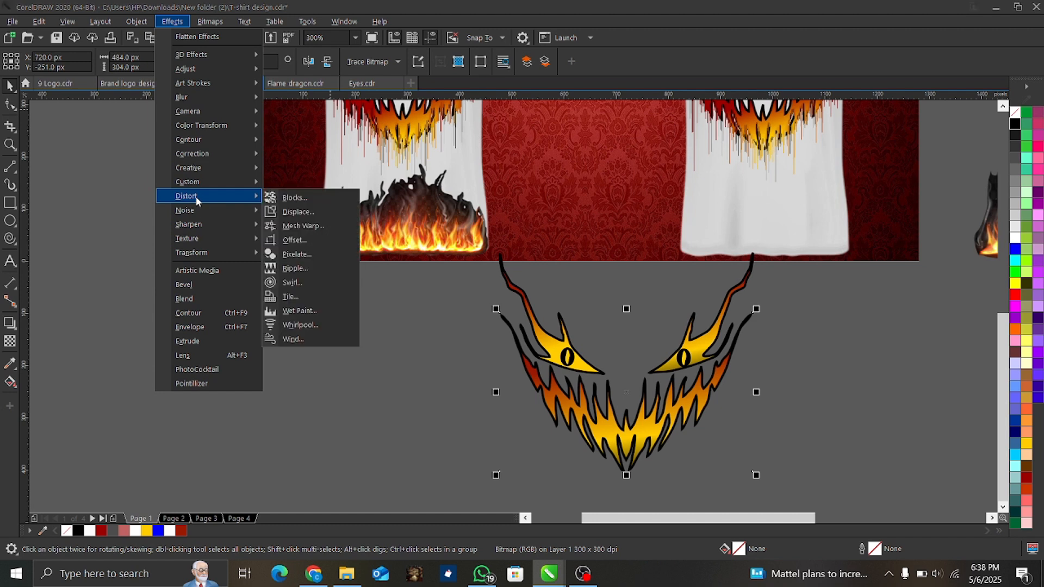
{"action": "left_click", "coordinate": [297, 311]}
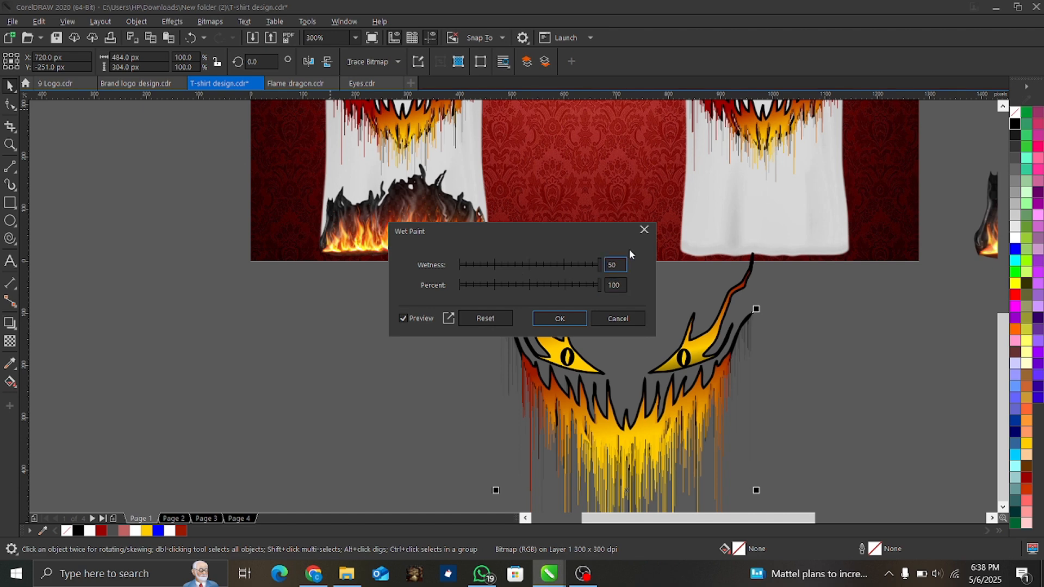
{"action": "left_click", "coordinate": [560, 318]}
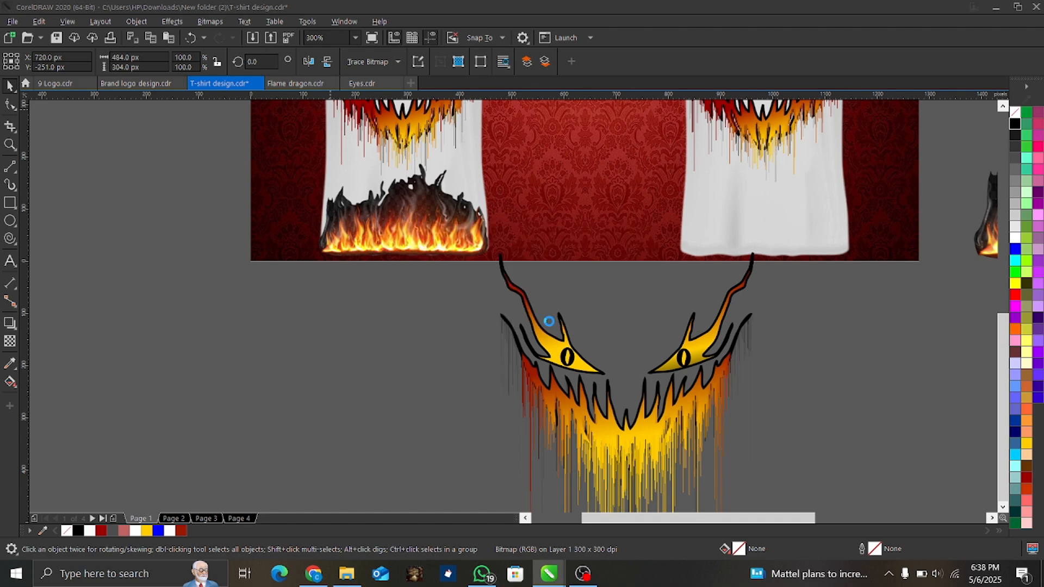
Step: Trim the empty area below the dripping jaw bitmap by raising its lower boundary nodes with the Shape tool
{"action": "scroll", "coordinate": [532, 324], "scroll_direction": "down", "scroll_amount": 2}
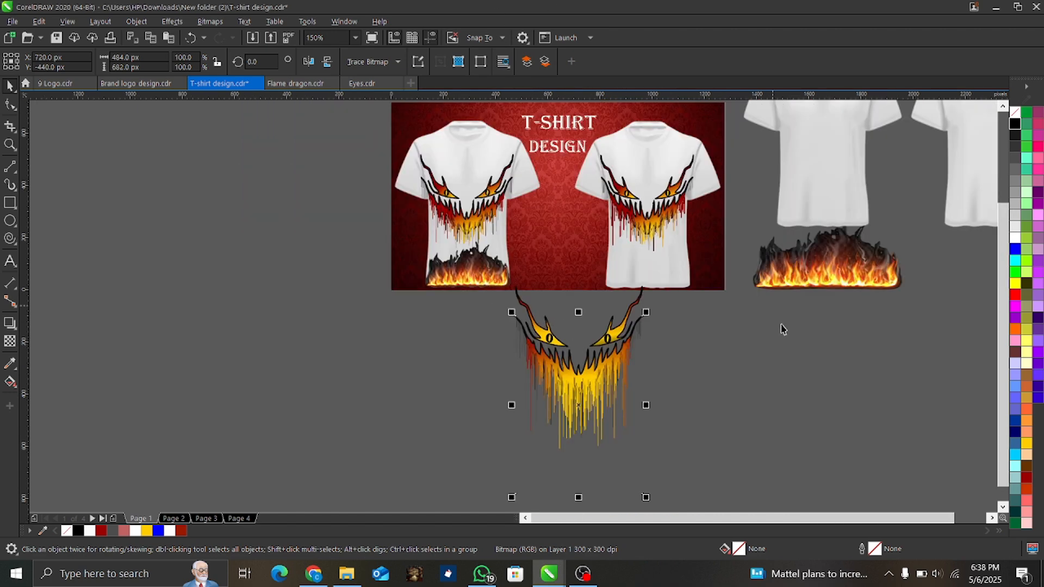
{"action": "scroll", "coordinate": [756, 482], "scroll_direction": "down", "scroll_amount": 1}
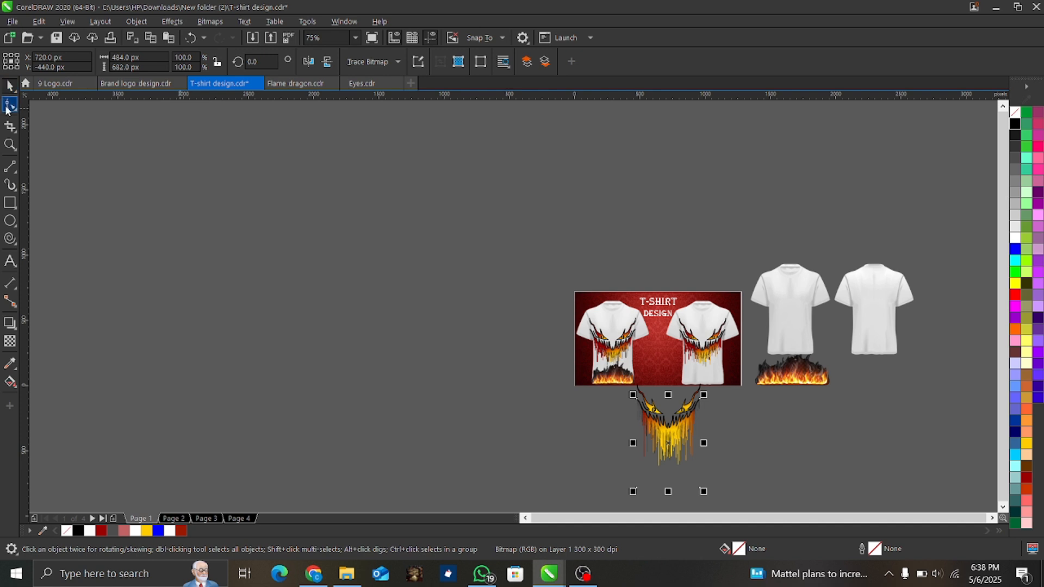
{"action": "left_click", "coordinate": [10, 104]}
{"action": "left_click_drag", "start_coordinate": [611, 478], "coordinate": [753, 503]}
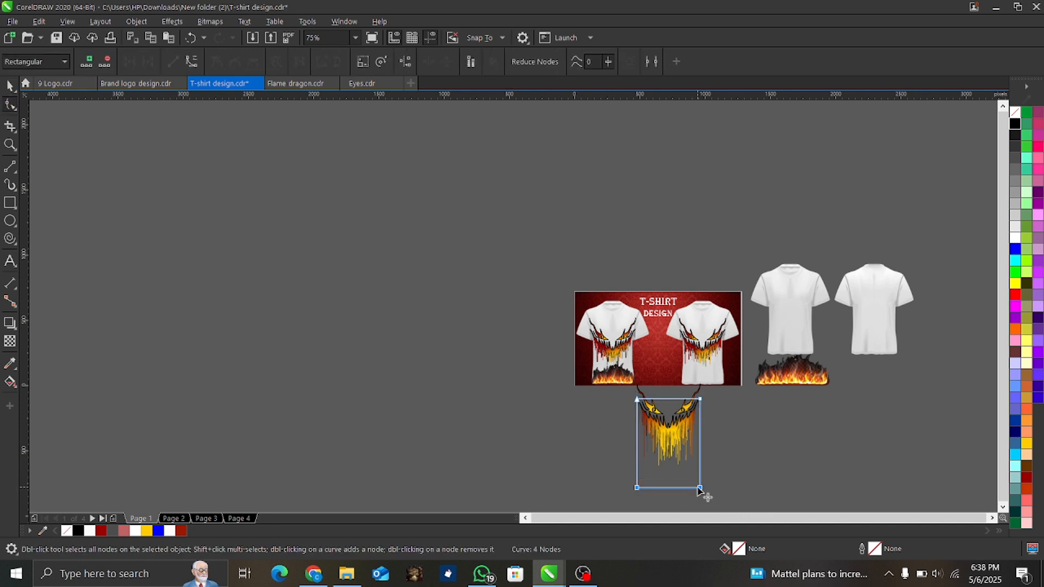
{"action": "left_click_drag", "start_coordinate": [701, 489], "coordinate": [701, 468]}
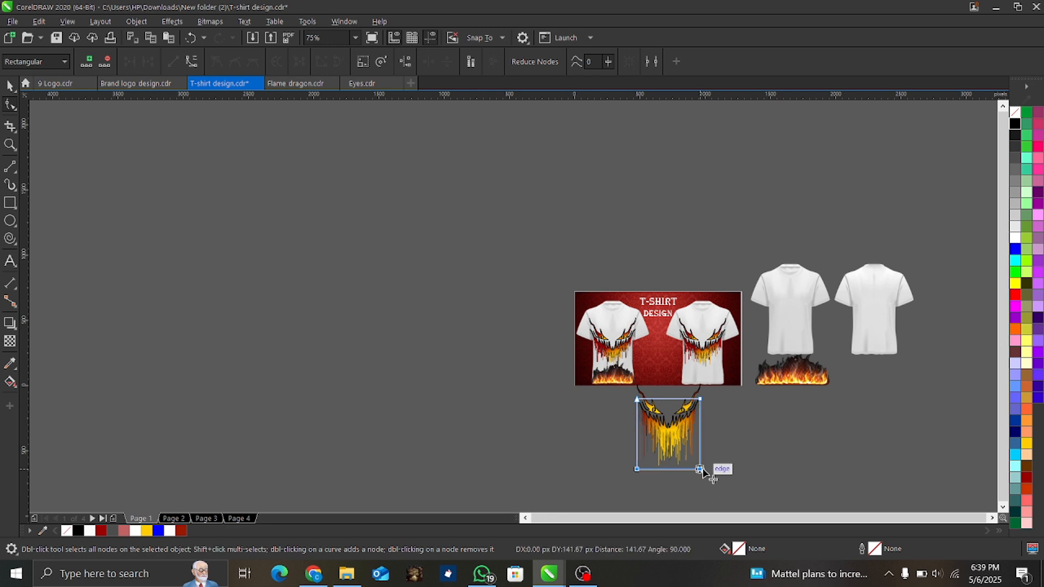
{"action": "key", "text": "space"}
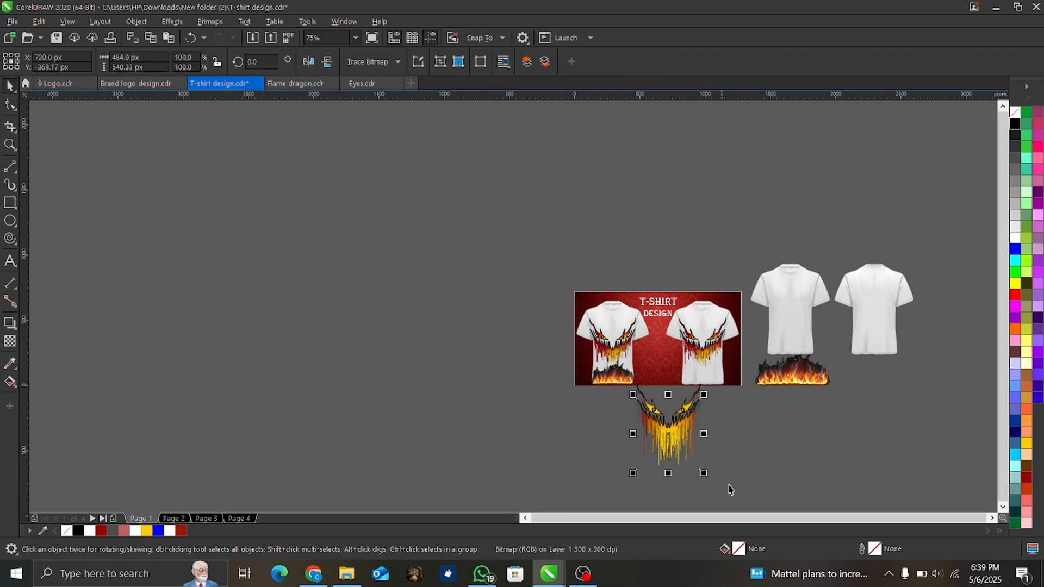
Step: Move all parts of the face onto the blank front T-shirt and scale them to about 338 by 457 px on its chest
{"action": "left_click_drag", "start_coordinate": [762, 481], "coordinate": [594, 375]}
{"action": "left_click_drag", "start_coordinate": [677, 435], "coordinate": [790, 326]}
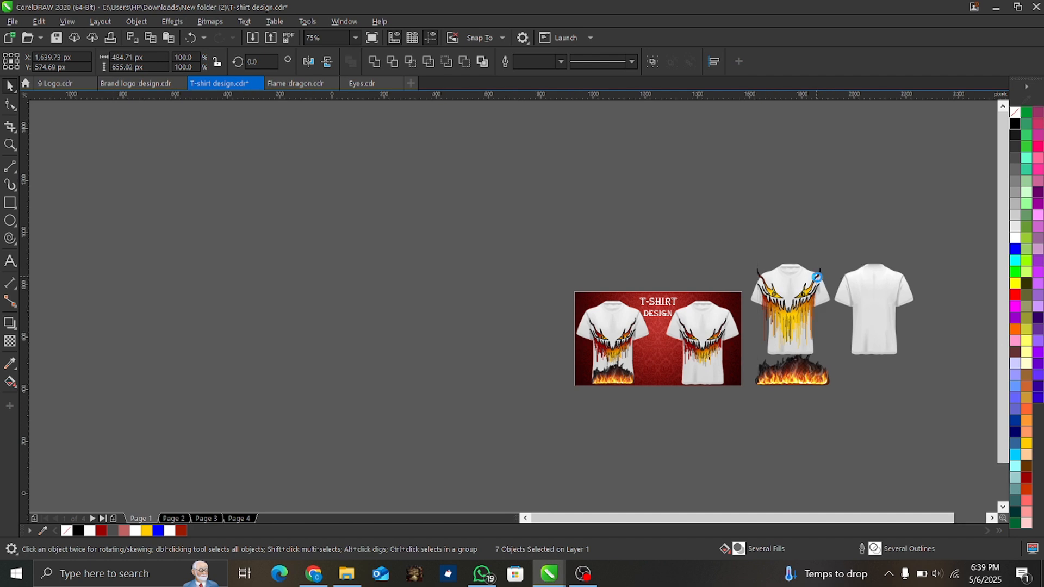
{"action": "scroll", "coordinate": [816, 278], "scroll_direction": "up", "scroll_amount": 2}
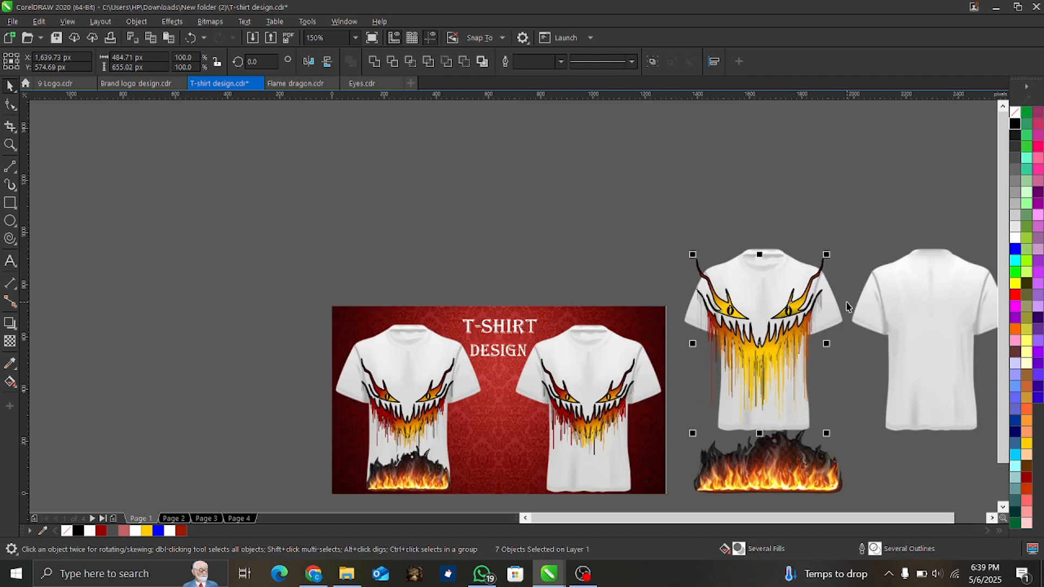
{"action": "left_click_drag", "start_coordinate": [827, 254], "coordinate": [784, 312]}
{"action": "left_click_drag", "start_coordinate": [730, 378], "coordinate": [762, 350]}
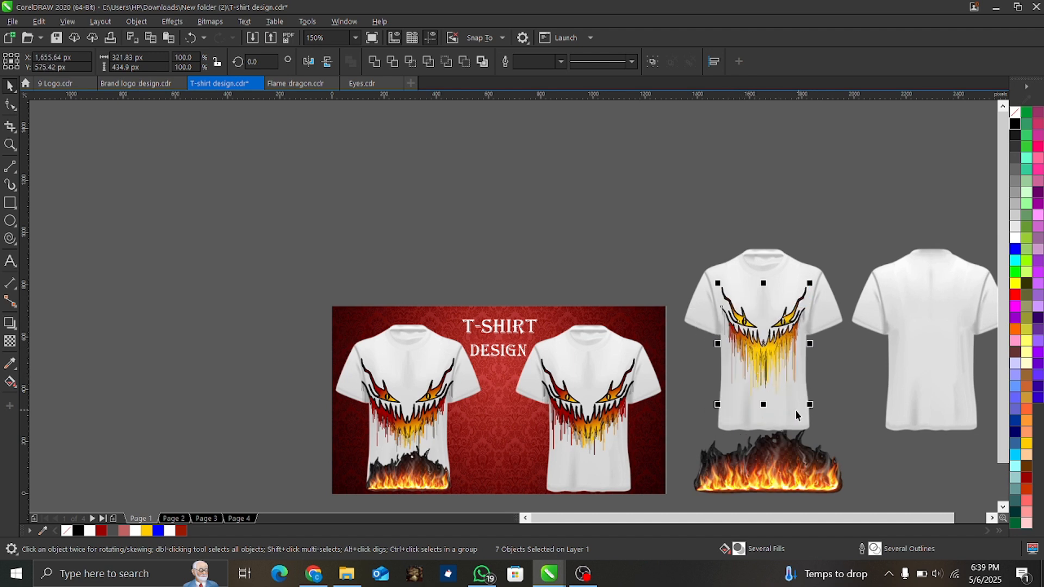
{"action": "left_click_drag", "start_coordinate": [718, 404], "coordinate": [717, 406]}
{"action": "left_click_drag", "start_coordinate": [809, 407], "coordinate": [815, 412]}
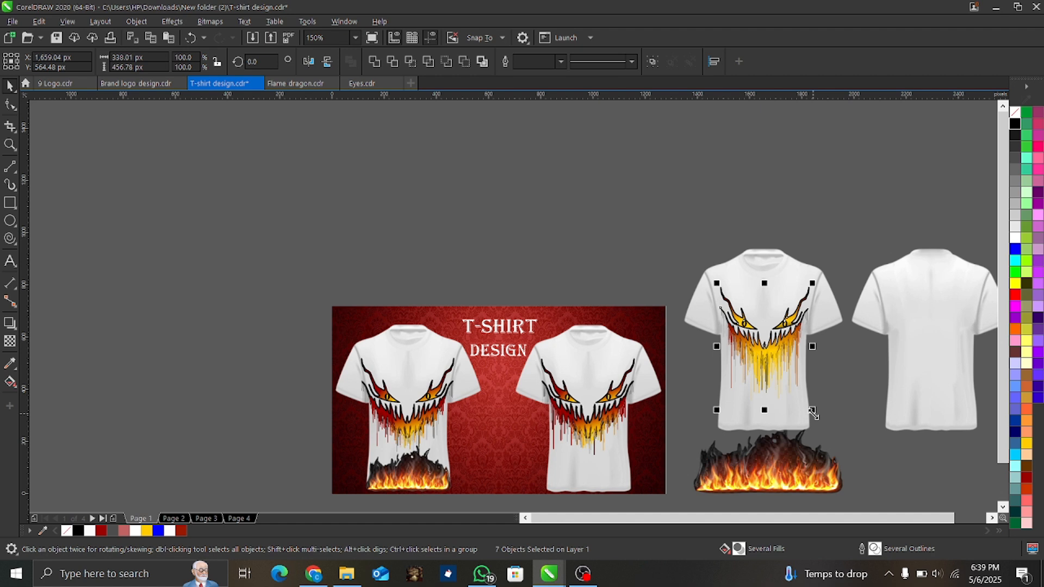
Step: Move the flame image onto the front T-shirt, bring it to the front and align its base with the hem
{"action": "left_click", "coordinate": [764, 473]}
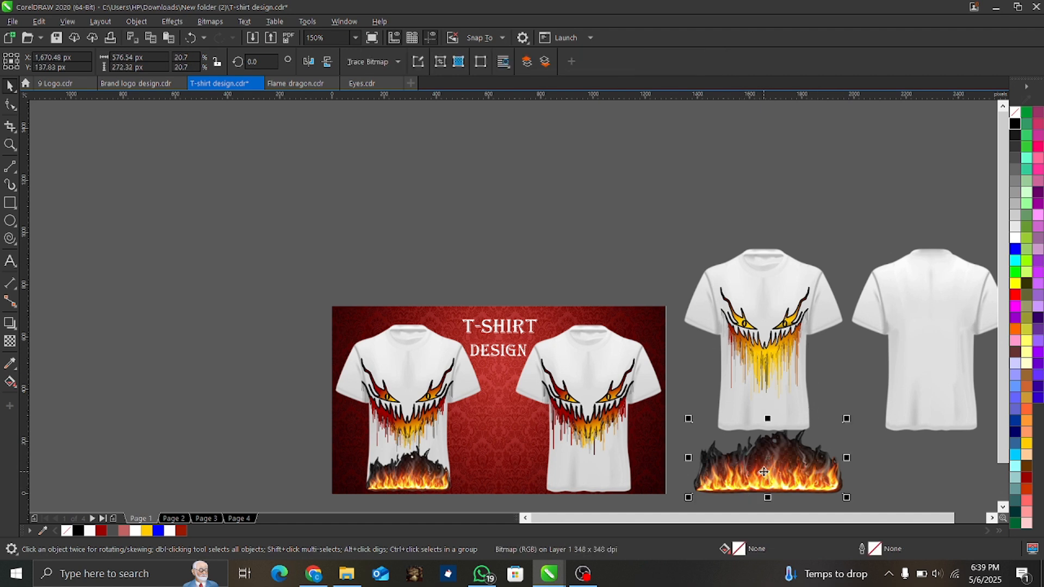
{"action": "left_click_drag", "start_coordinate": [763, 472], "coordinate": [765, 432]}
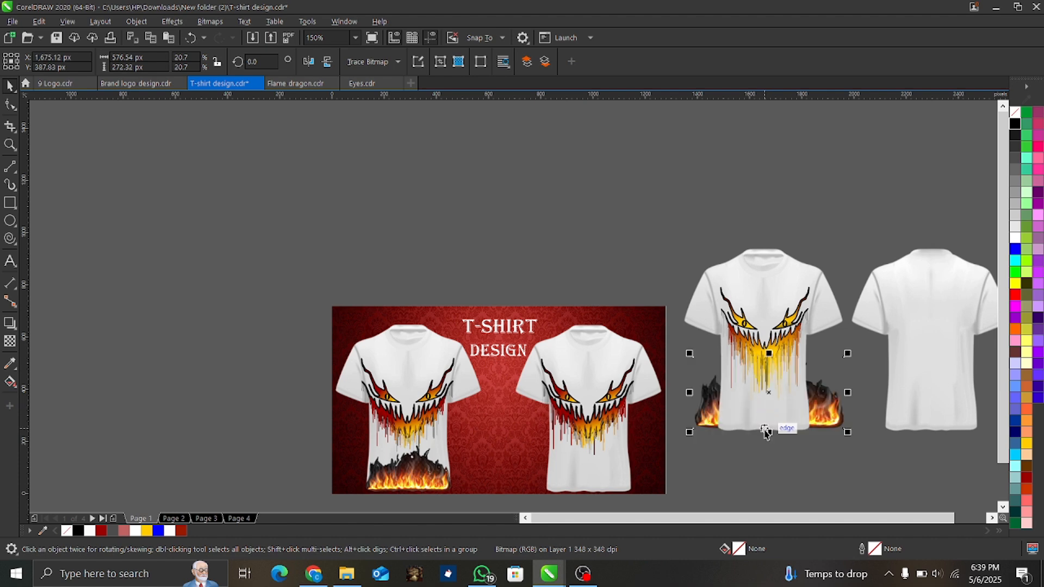
{"action": "scroll", "coordinate": [765, 433], "scroll_direction": "up", "scroll_amount": 2}
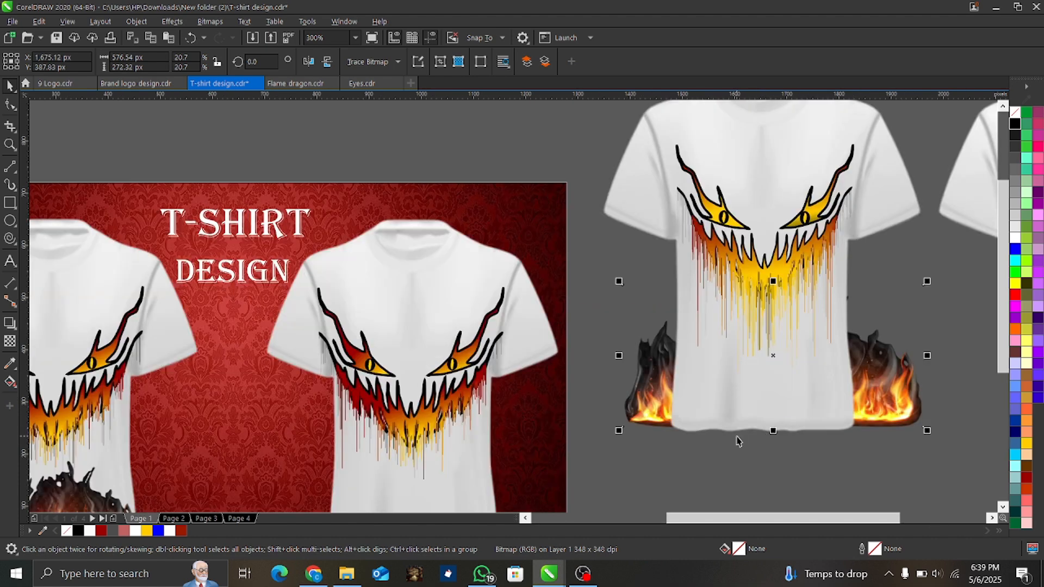
{"action": "key", "text": "shift+Page_Up"}
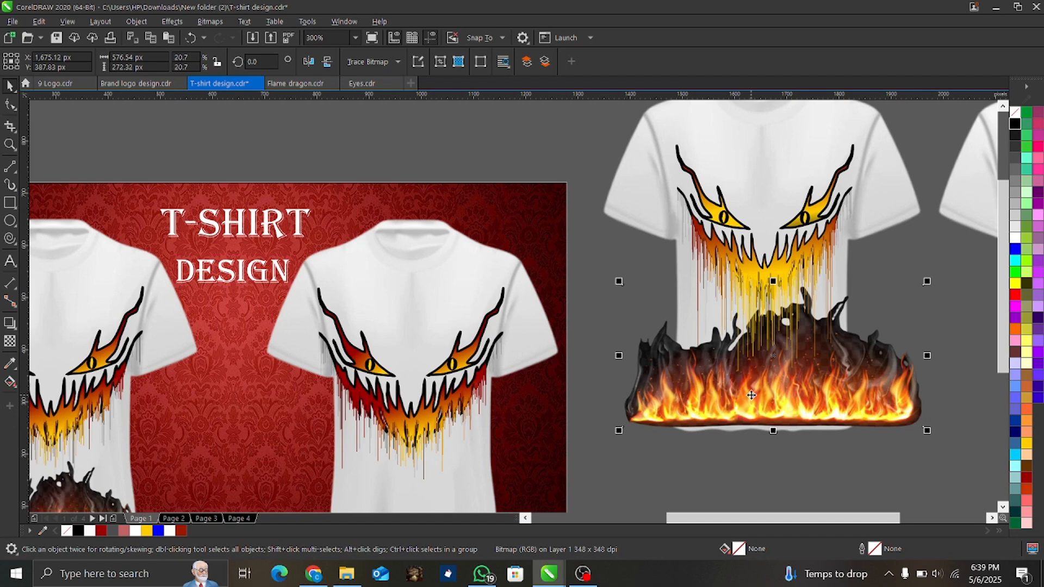
{"action": "left_click_drag", "start_coordinate": [751, 395], "coordinate": [768, 400]}
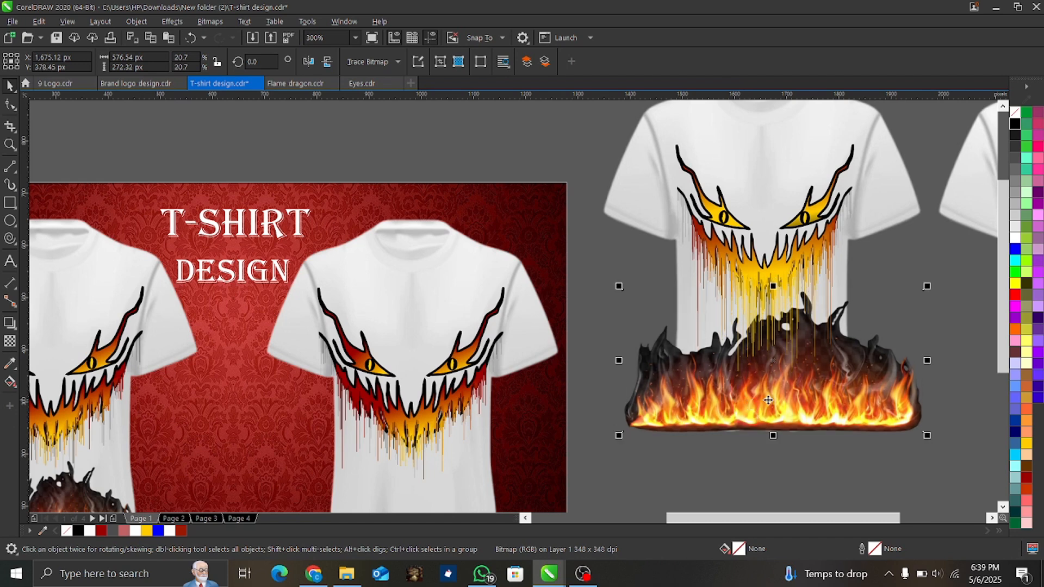
Step: Scale the flame image to about 360 by 170 px and position it across the width of the T-shirt's hem
{"action": "left_click_drag", "start_coordinate": [928, 287], "coordinate": [822, 321]}
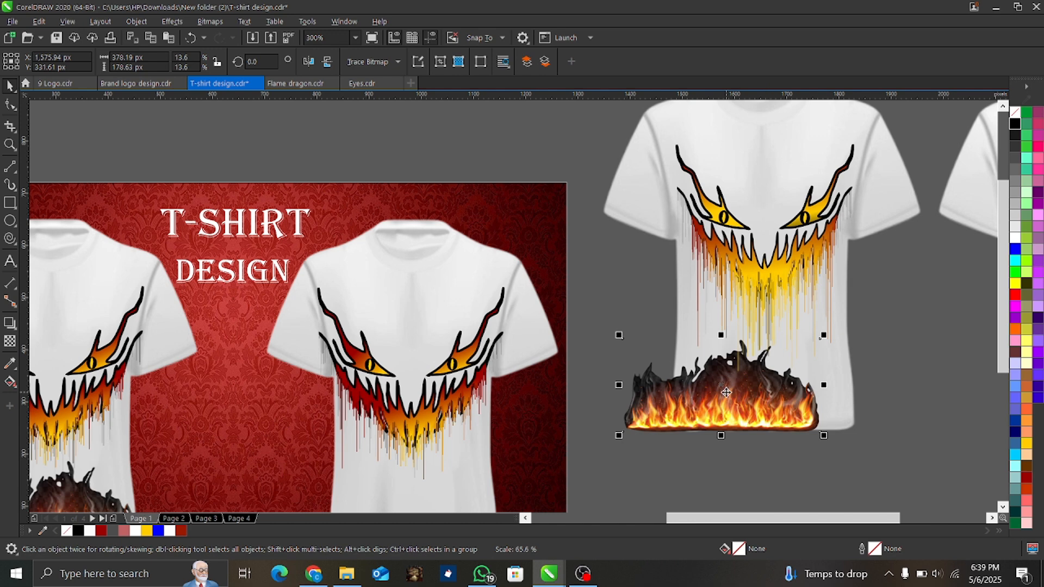
{"action": "left_click_drag", "start_coordinate": [726, 392], "coordinate": [755, 397]}
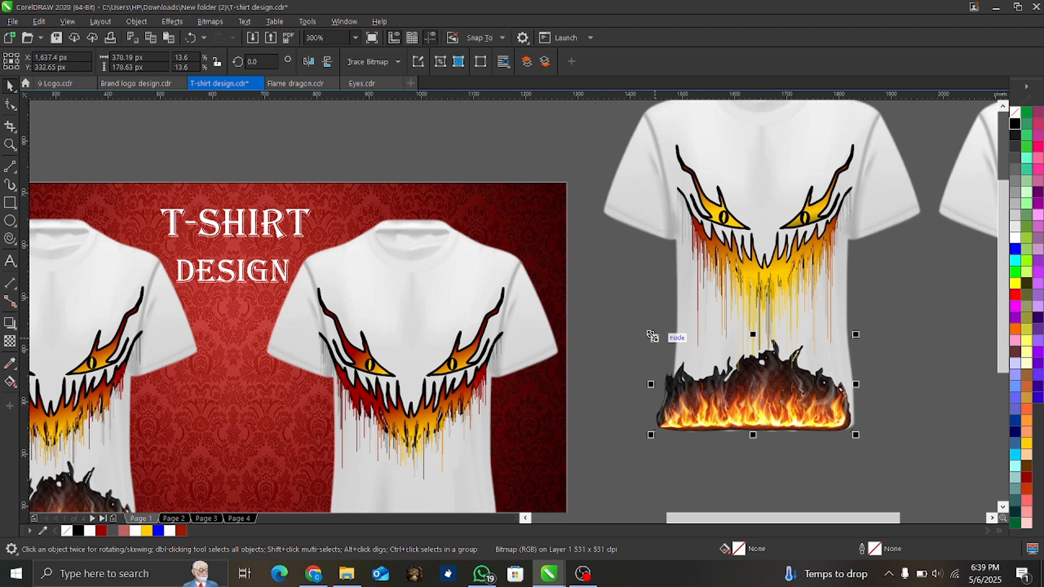
{"action": "left_click_drag", "start_coordinate": [652, 336], "coordinate": [669, 344]}
{"action": "left_click", "coordinate": [673, 340]}
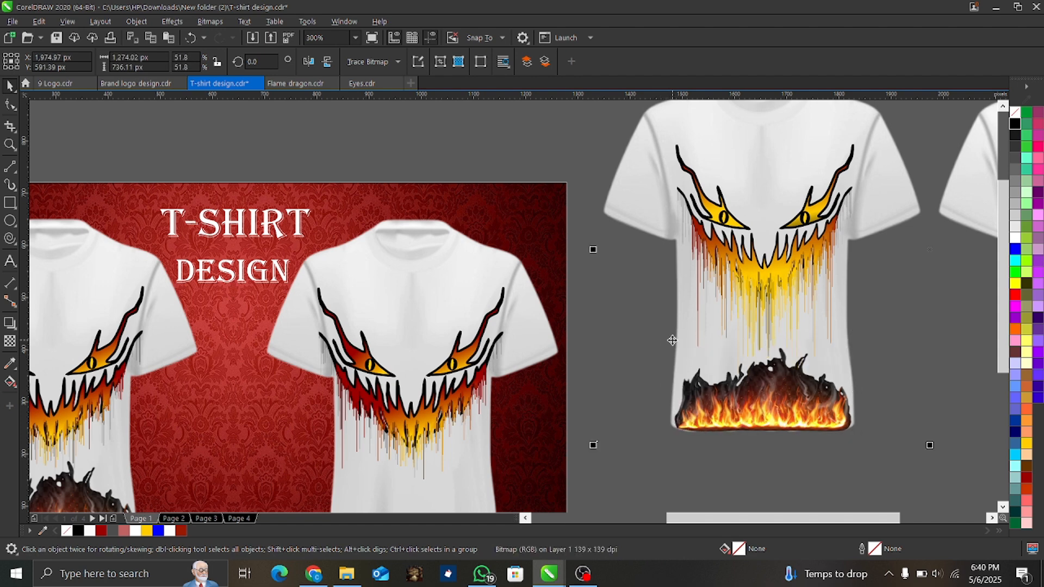
{"action": "left_click", "coordinate": [669, 341]}
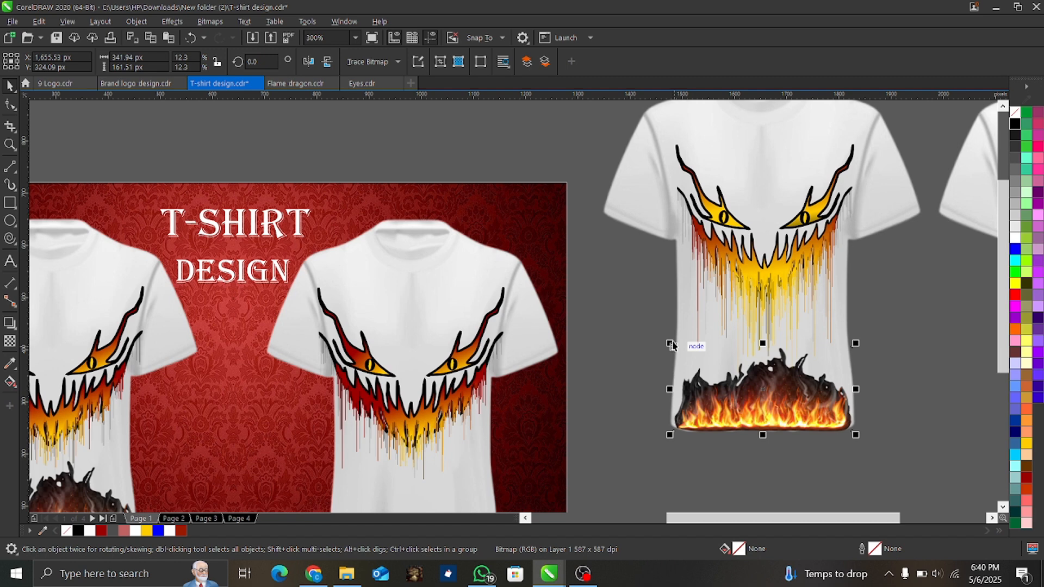
{"action": "left_click_drag", "start_coordinate": [671, 344], "coordinate": [663, 339]}
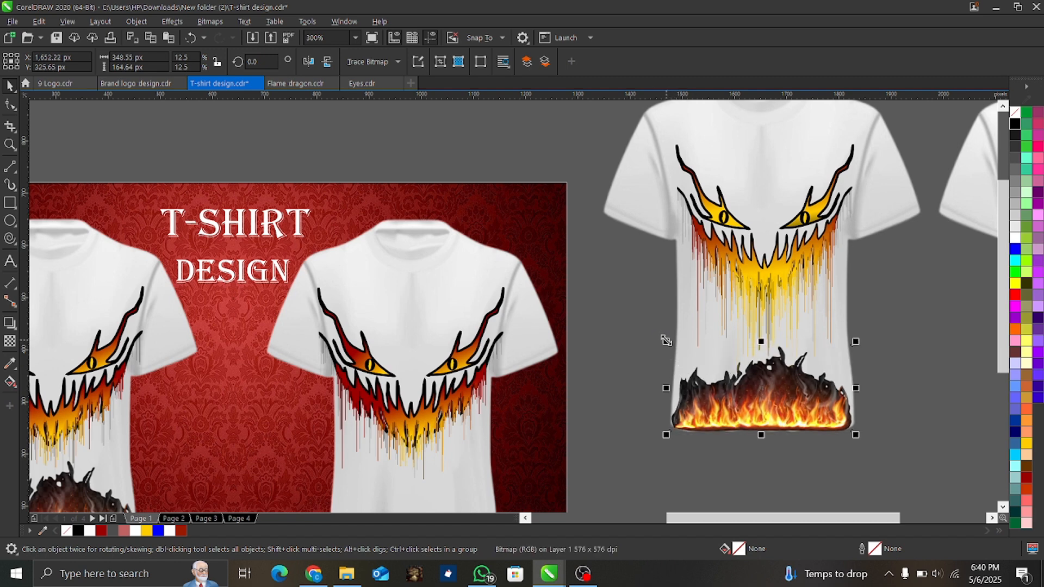
{"action": "left_click_drag", "start_coordinate": [665, 341], "coordinate": [662, 338]}
{"action": "left_click_drag", "start_coordinate": [855, 342], "coordinate": [862, 338]}
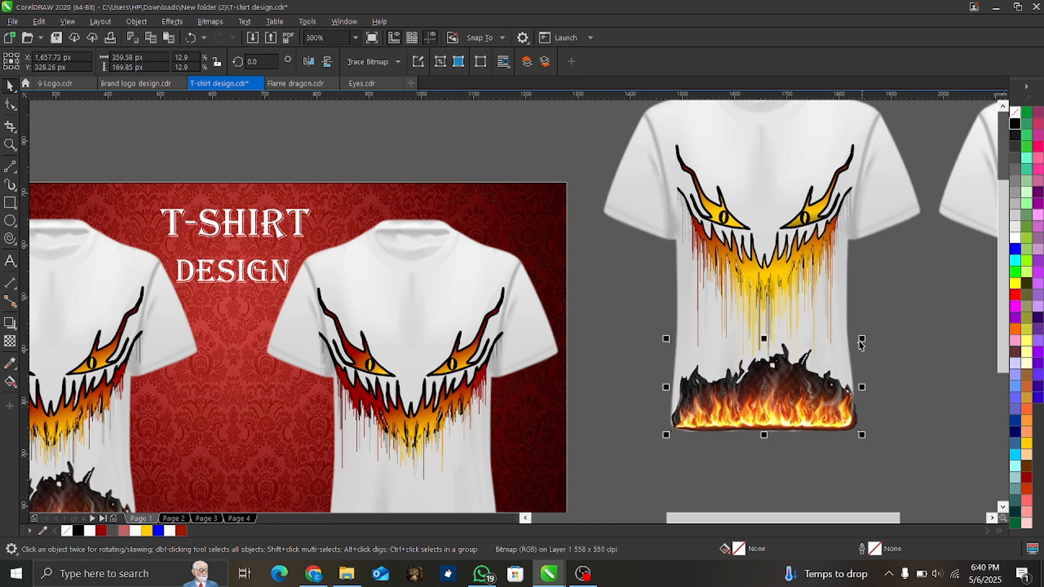
{"action": "key", "text": "Left"}
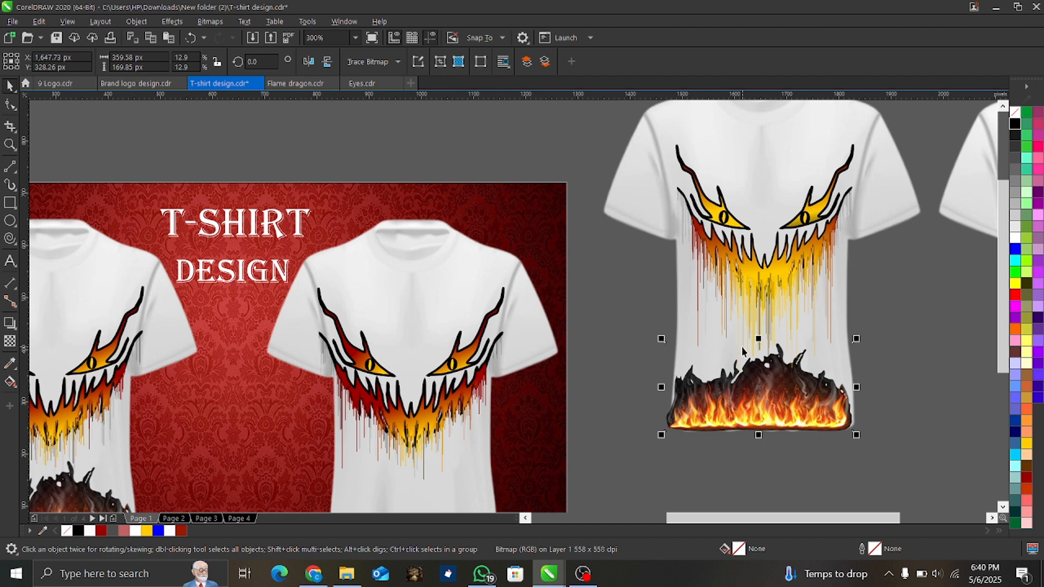
Step: Nudge the flame image sideways and stretch its width to about 368 px so it spans the T-shirt's whole hem
{"action": "key", "text": "Right"}
{"action": "scroll", "coordinate": [733, 459], "scroll_direction": "up", "scroll_amount": 2}
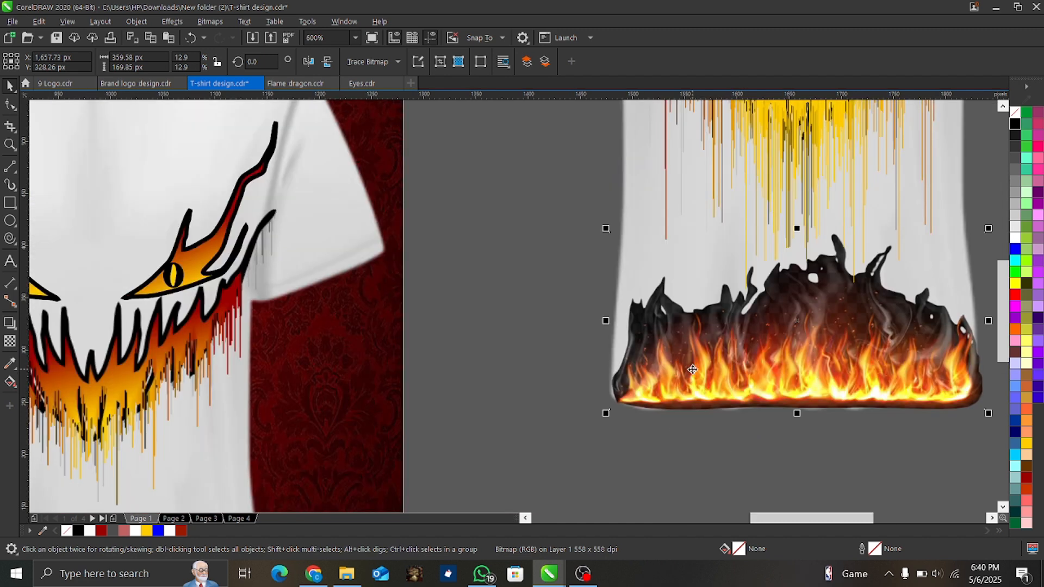
{"action": "left_click_drag", "start_coordinate": [605, 321], "coordinate": [596, 322]}
{"action": "scroll", "coordinate": [614, 341], "scroll_direction": "down", "scroll_amount": 6}
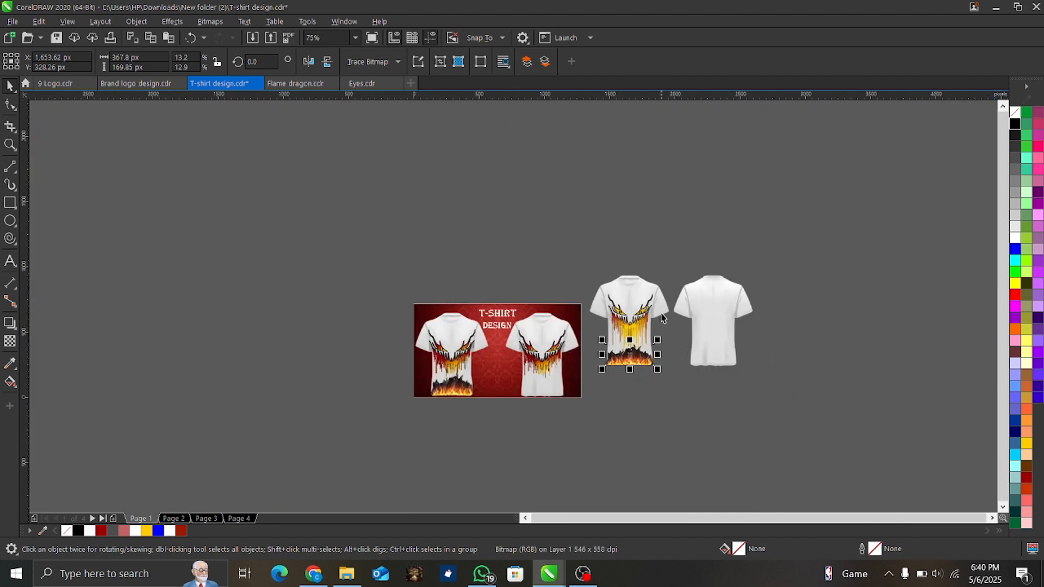
Step: Duplicate all parts of the monster face from the front T-shirt and centre the copy on the upper area of the blank back T-shirt
{"action": "scroll", "coordinate": [647, 318], "scroll_direction": "up", "scroll_amount": 2}
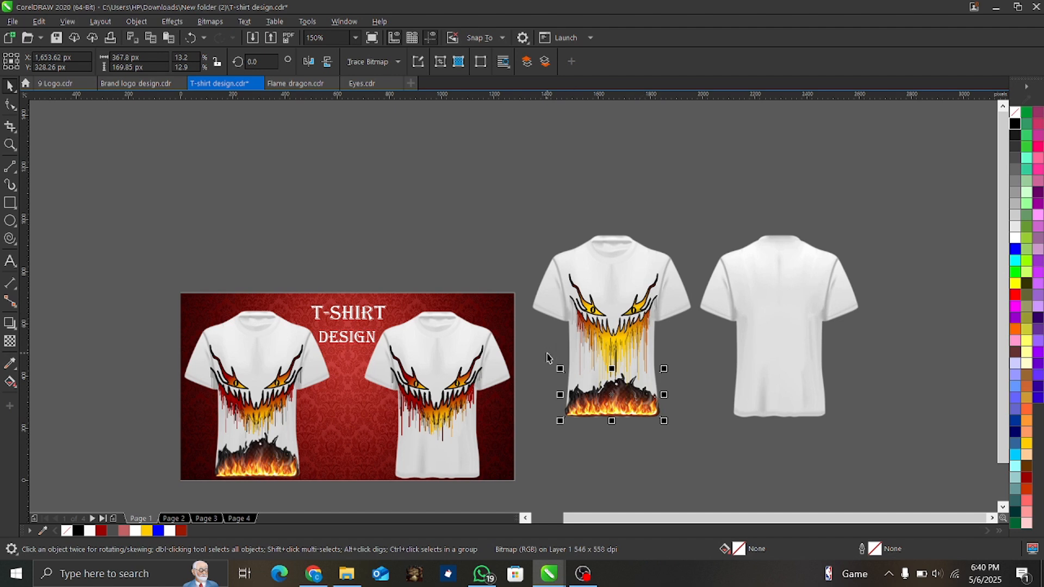
{"action": "left_click_drag", "start_coordinate": [521, 236], "coordinate": [688, 404]}
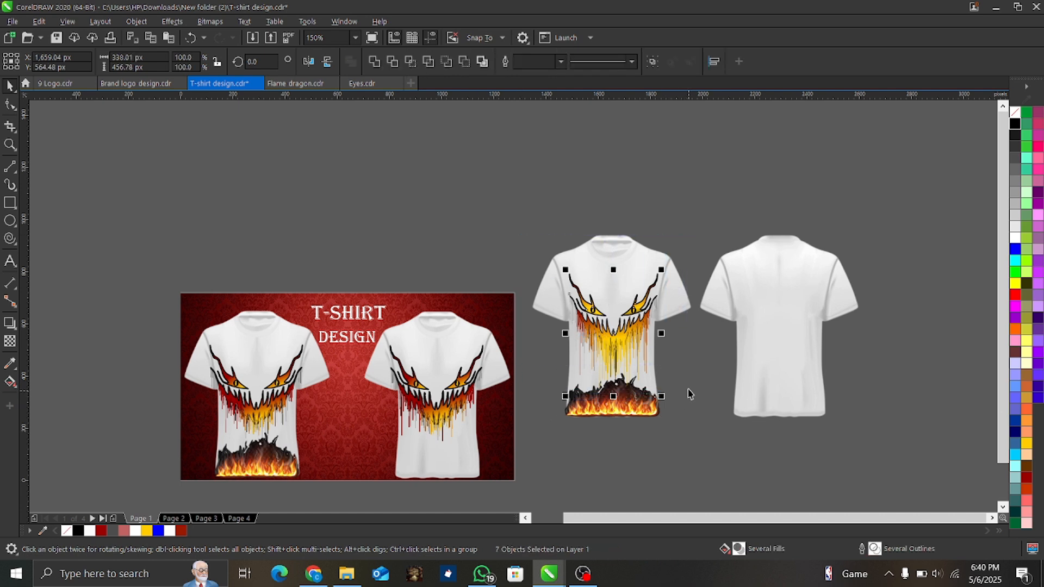
{"action": "key", "text": "ctrl+d"}
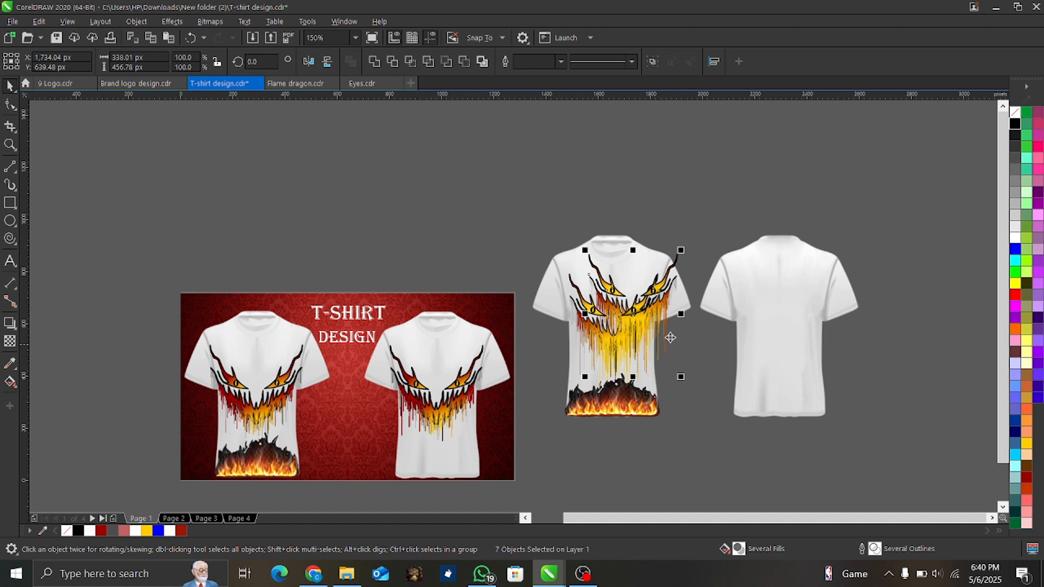
{"action": "left_click_drag", "start_coordinate": [636, 317], "coordinate": [783, 328]}
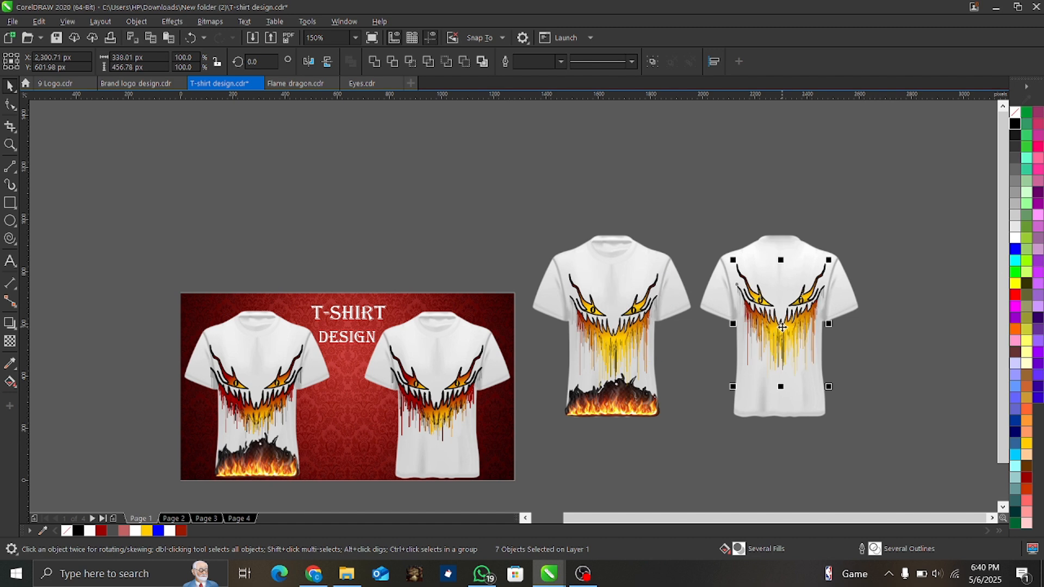
{"action": "key", "text": "Down"}
{"action": "key", "text": "Down"}
{"action": "key", "text": "Down"}
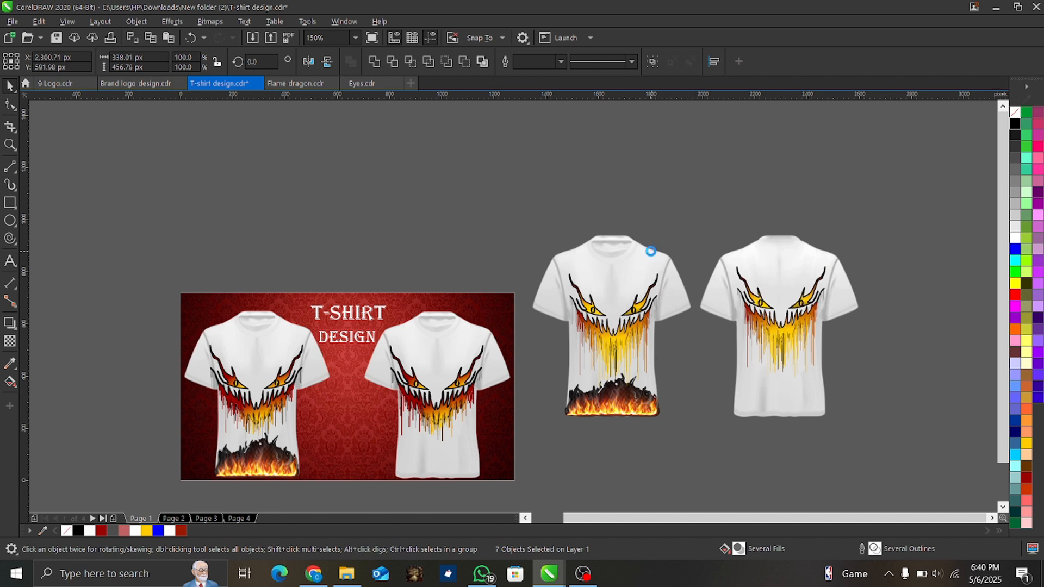
{"action": "key", "text": "Left"}
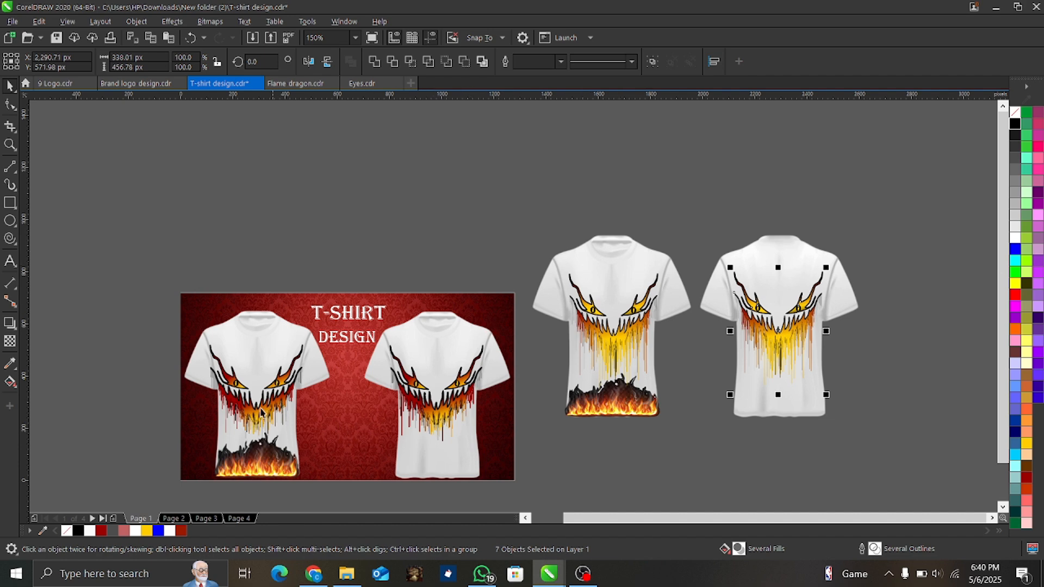
Step: Select both newly decorated T-shirts with their artwork and move them directly above the red T-shirt design poster
{"action": "scroll", "coordinate": [251, 415], "scroll_direction": "up", "scroll_amount": 2}
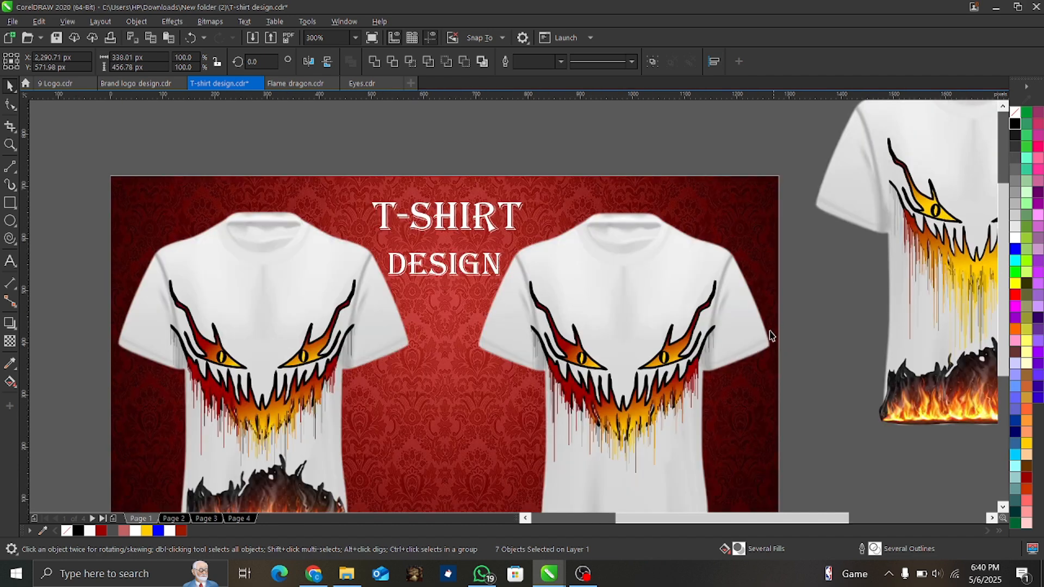
{"action": "scroll", "coordinate": [769, 330], "scroll_direction": "down", "scroll_amount": 2}
{"action": "scroll", "coordinate": [846, 215], "scroll_direction": "down", "scroll_amount": 4}
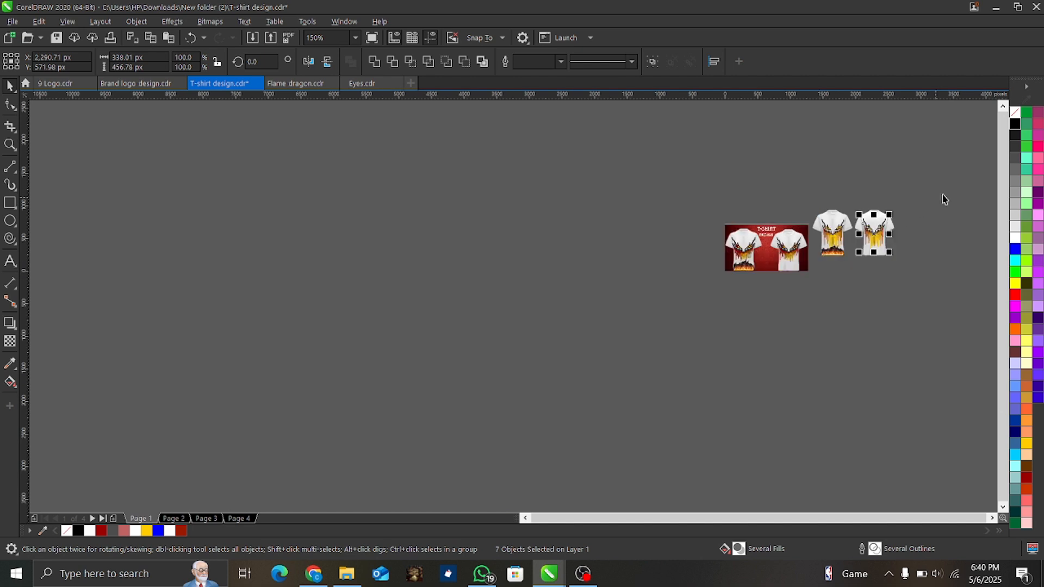
{"action": "left_click_drag", "start_coordinate": [948, 192], "coordinate": [810, 296]}
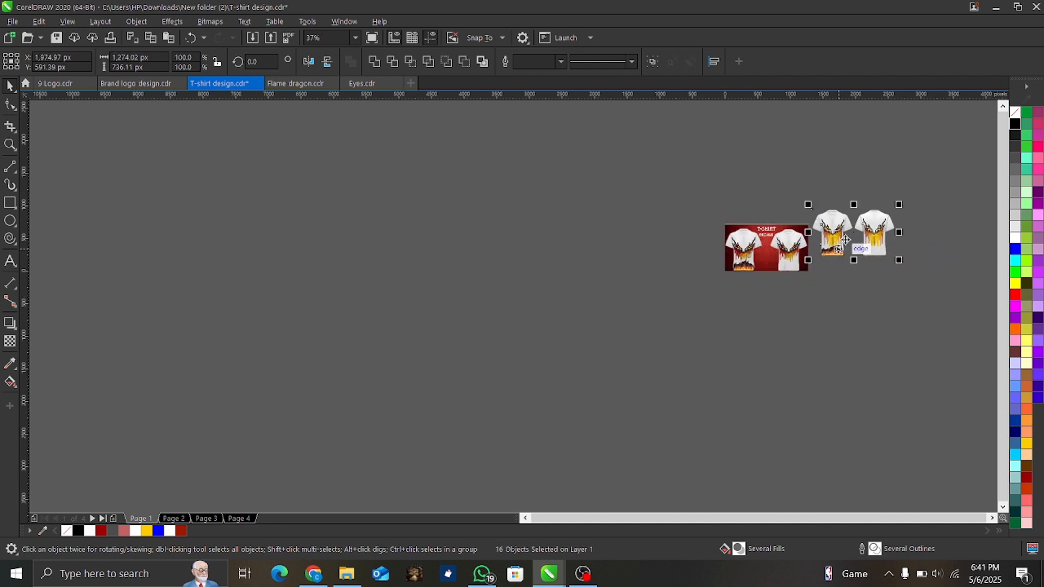
{"action": "left_click_drag", "start_coordinate": [872, 243], "coordinate": [779, 213]}
{"action": "scroll", "coordinate": [780, 192], "scroll_direction": "up", "scroll_amount": 3}
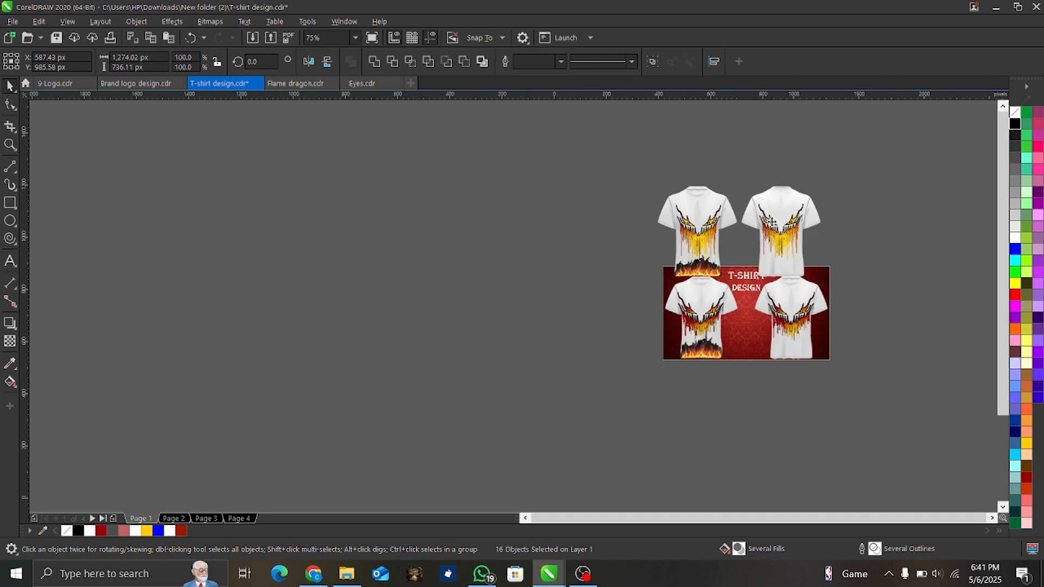